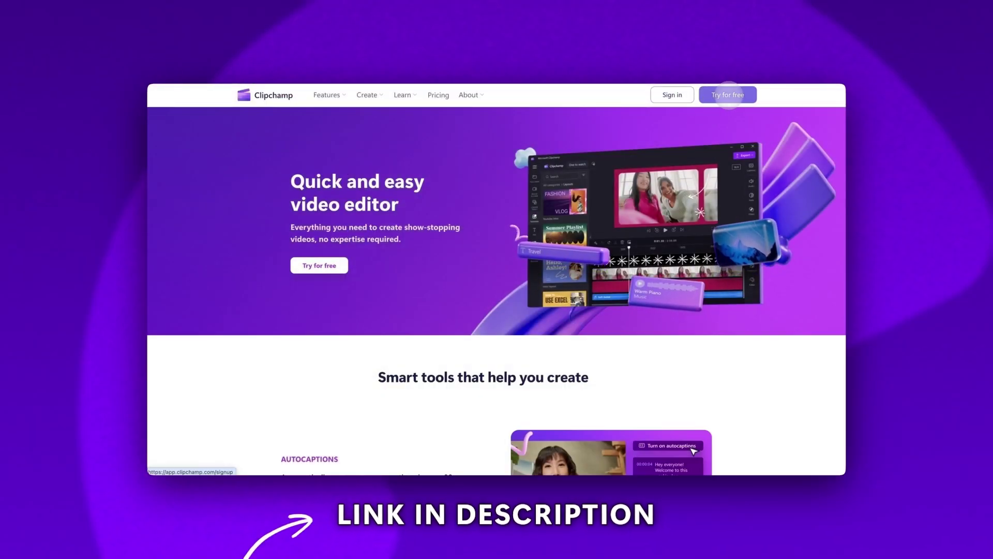
# Step: Start a new video project in the Clipchamp online editor
pyautogui.click(728, 94)
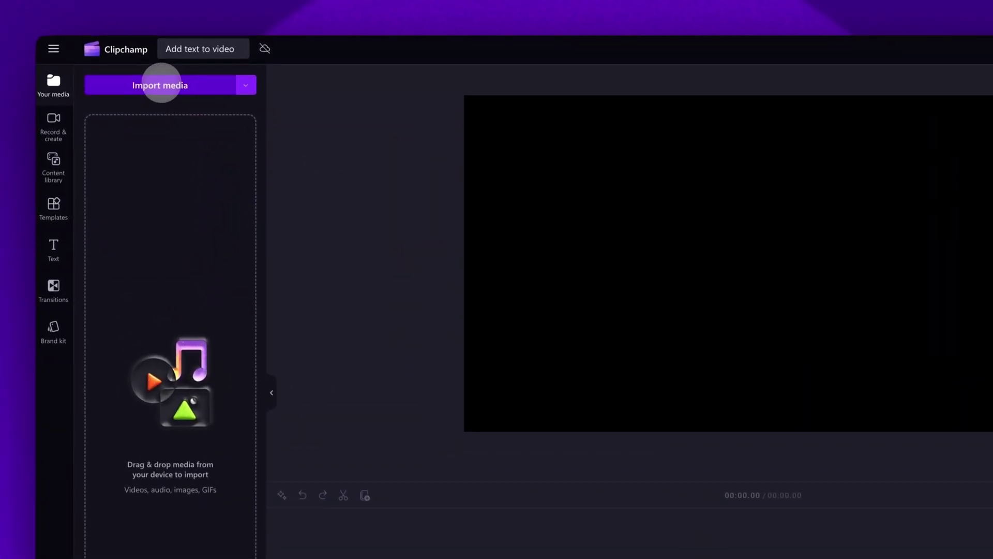
# Step: Import Paris Video.mp4 from the Tutorial folder and place it on the timeline
pyautogui.click(161, 84)
pyautogui.click(380, 193)
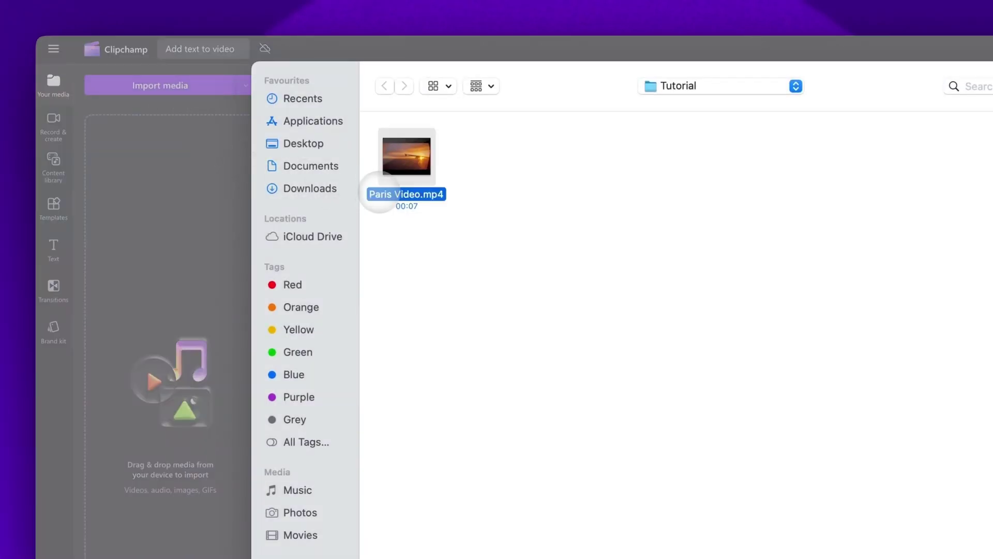
pyautogui.click(758, 436)
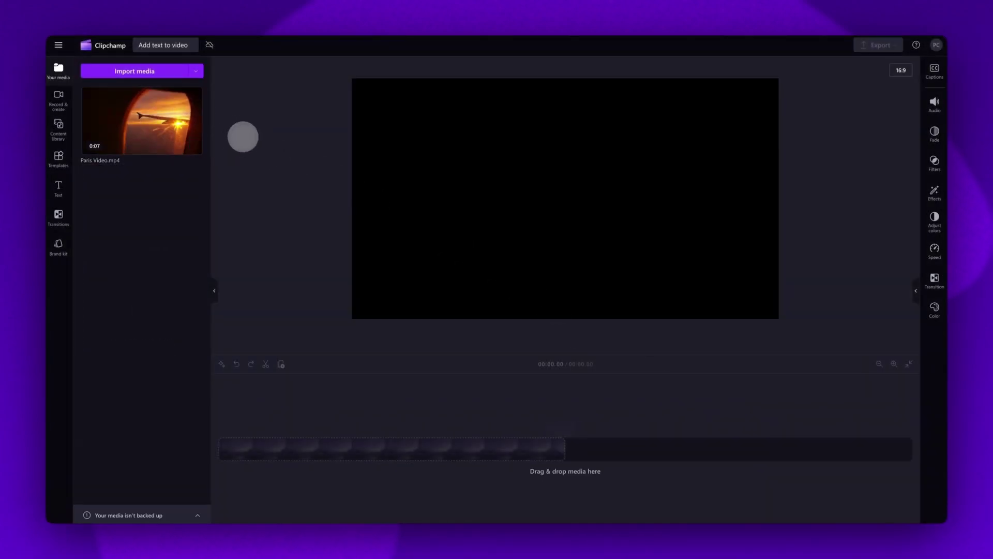
pyautogui.moveTo(139, 129); pyautogui.dragTo(308, 446)
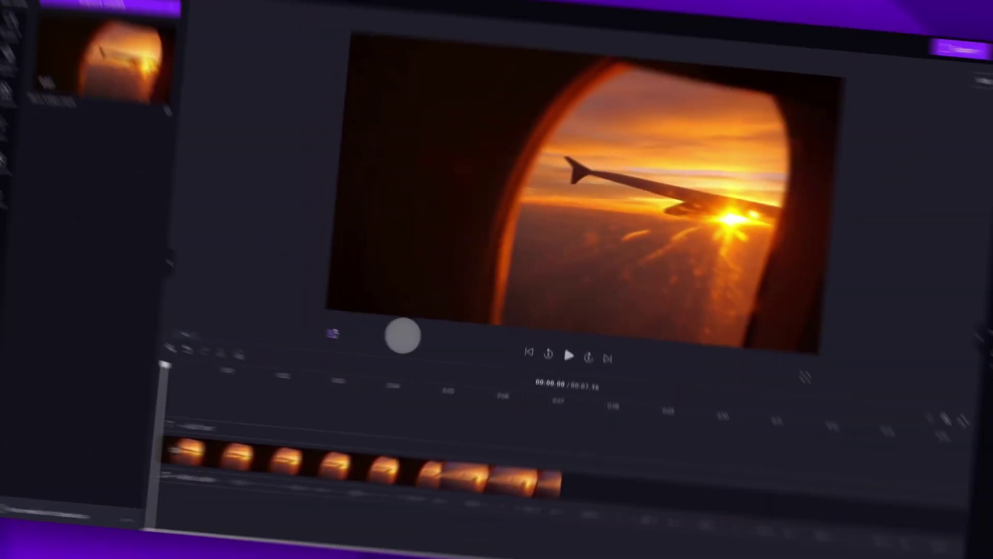
# Step: Browse the text library's title styles, such as Circular, Groovy, Fade and Two Line
pyautogui.click(420, 334)
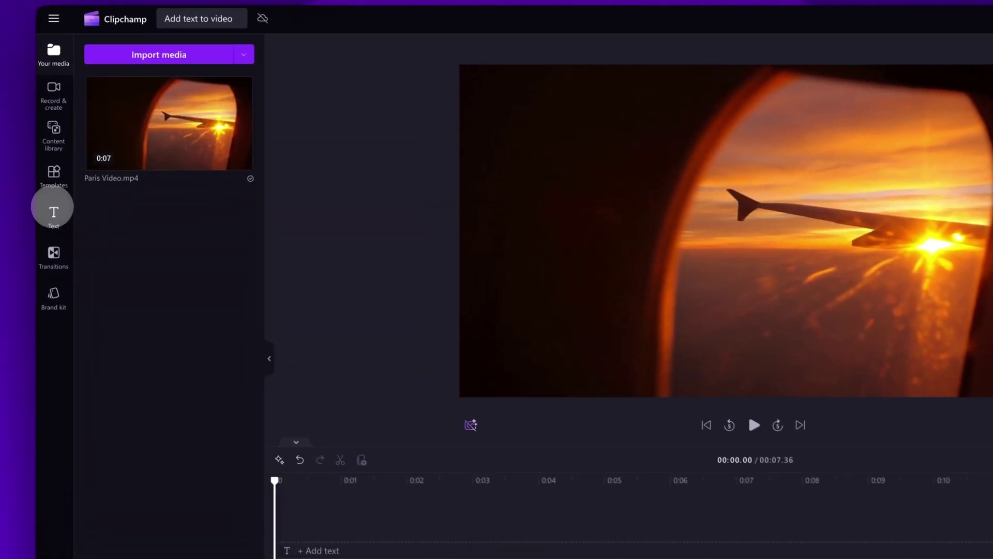
pyautogui.click(53, 214)
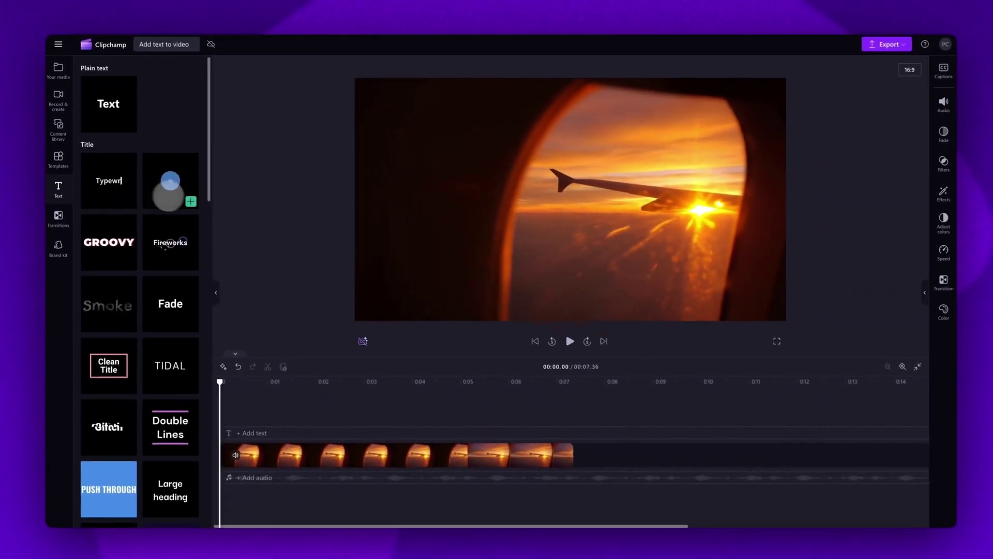
pyautogui.scroll(-5, 258, 259)
pyautogui.scroll(-10, 204, 217)
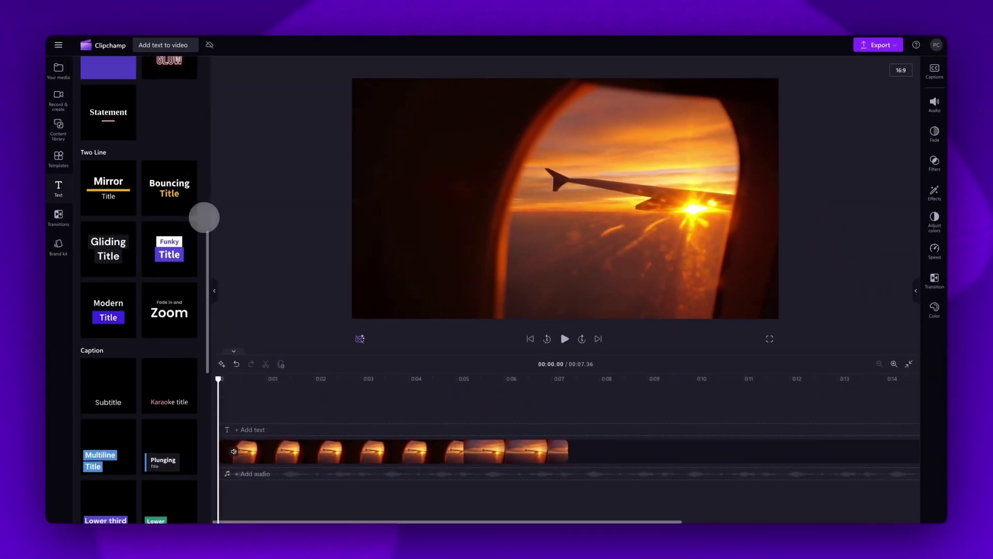
pyautogui.moveTo(186, 222)
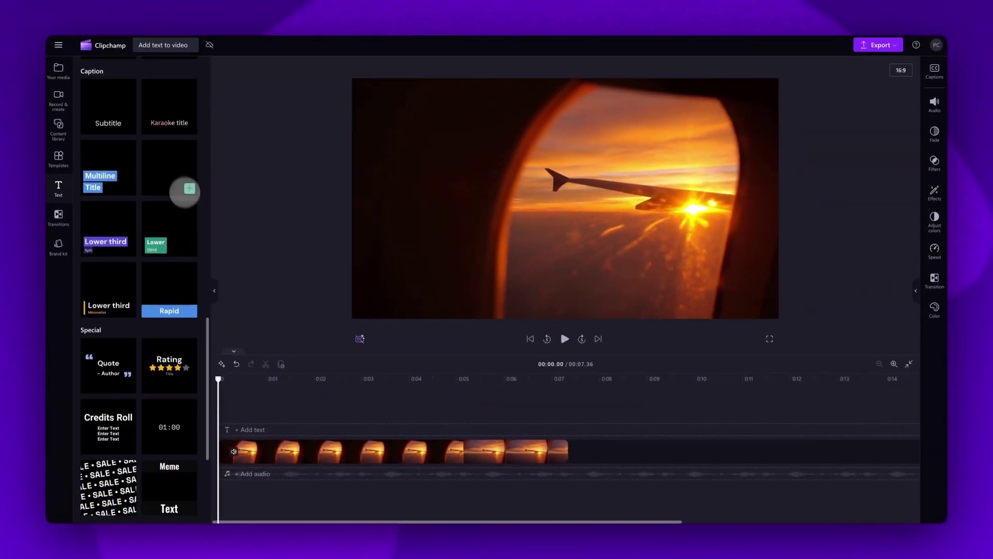
pyautogui.scroll(3, 106, 167)
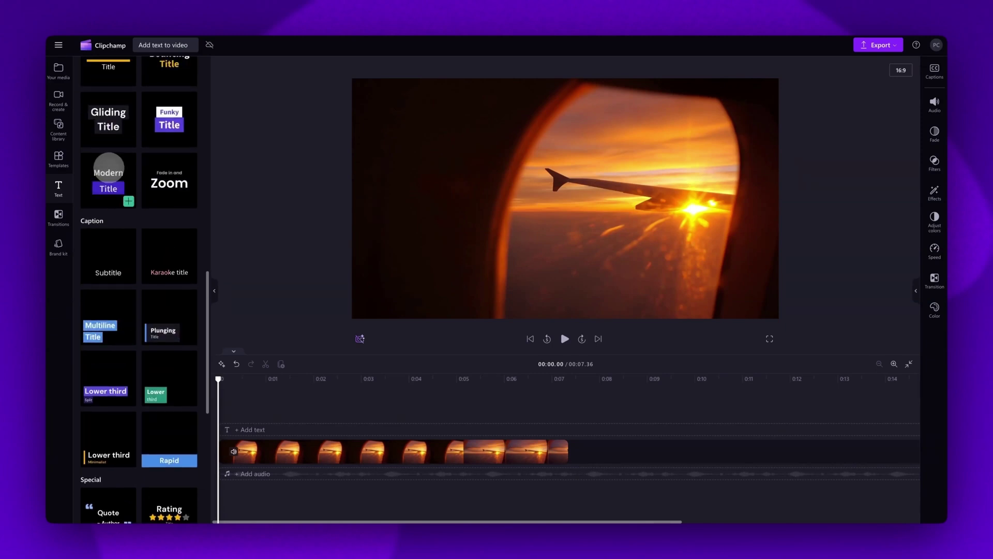
pyautogui.scroll(2, 171, 175)
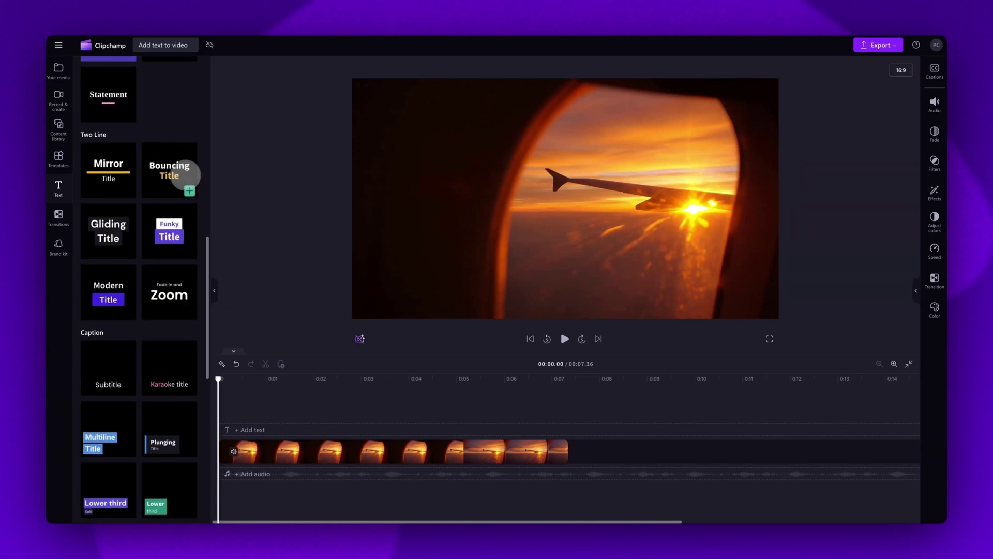
pyautogui.scroll(12, 199, 173)
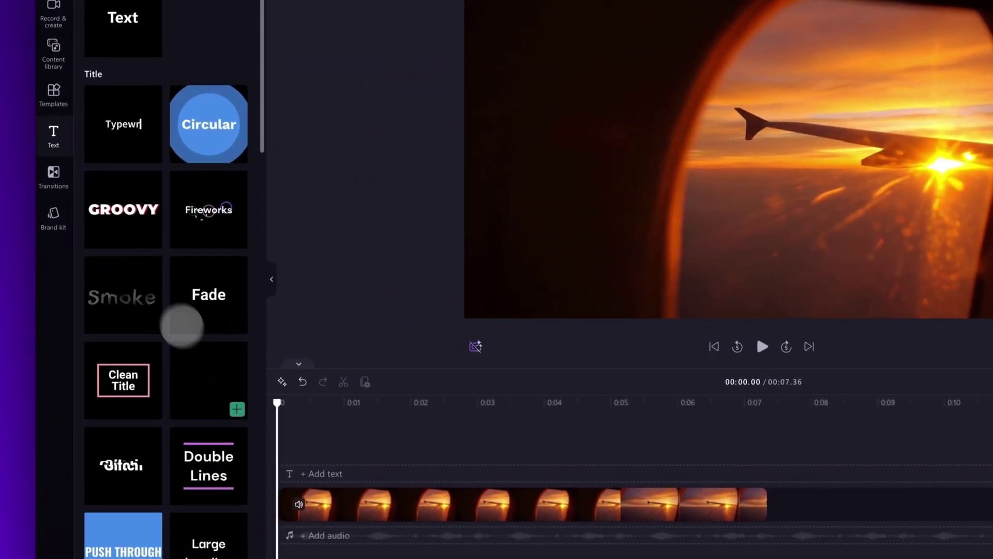
pyautogui.scroll(-3, 221, 373)
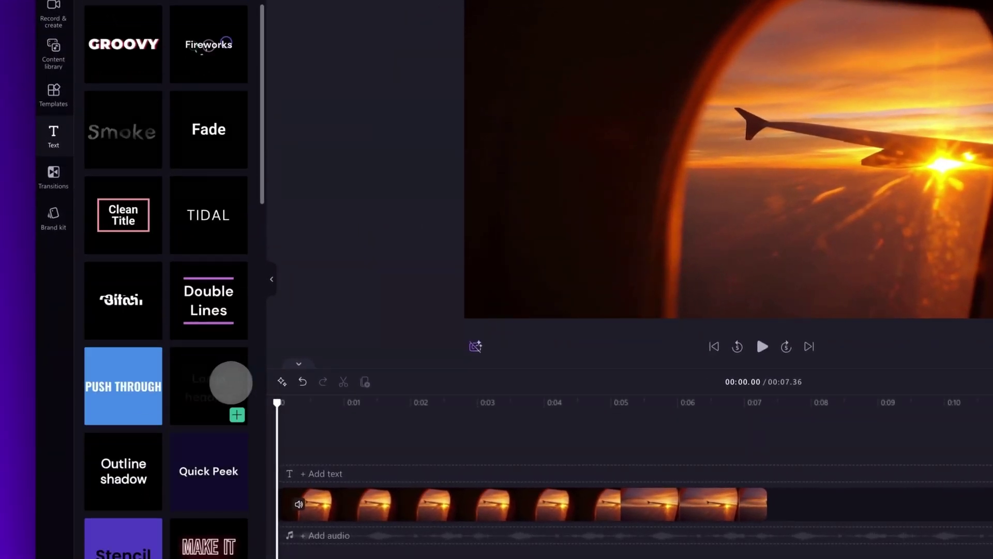
pyautogui.scroll(-5, 243, 385)
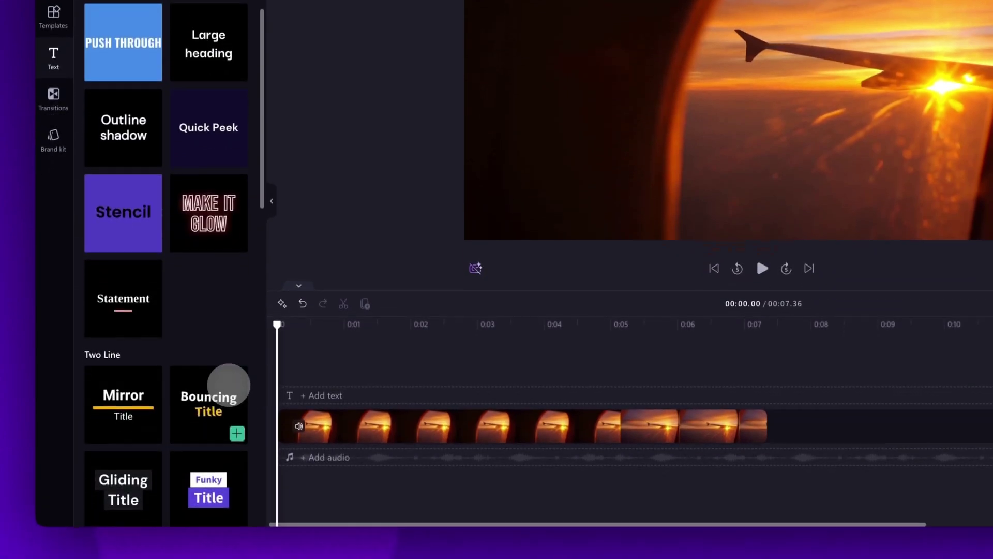
pyautogui.scroll(8, 238, 380)
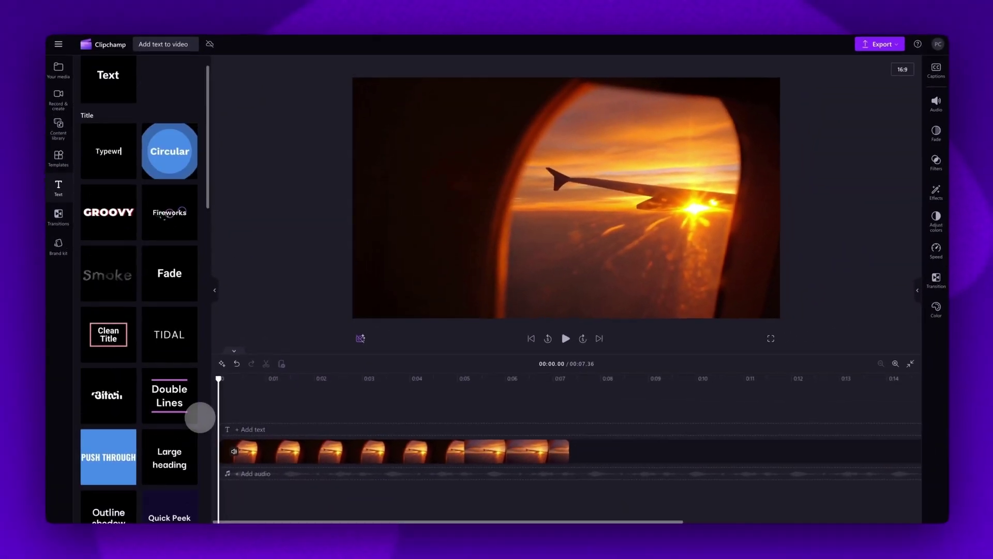
pyautogui.moveTo(127, 98)
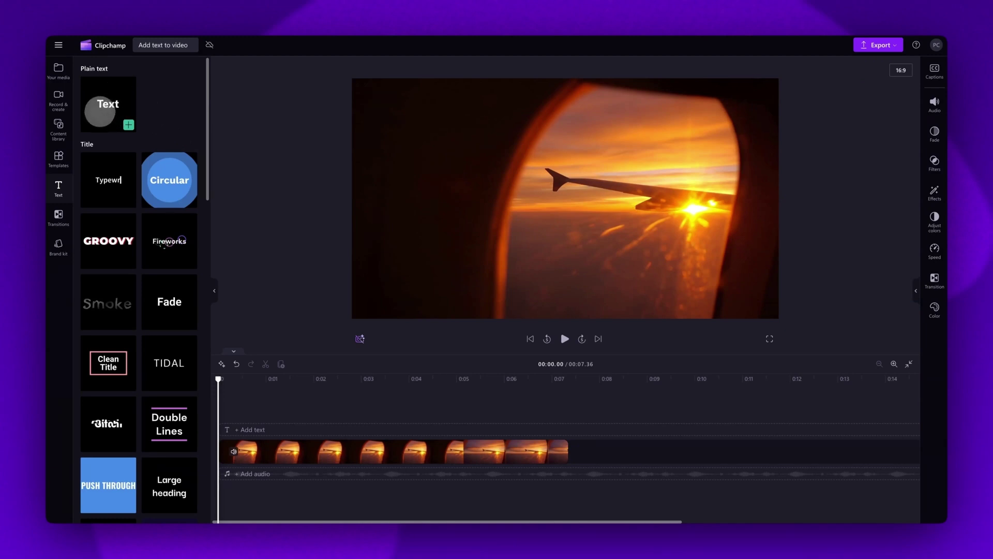
# Step: Add a plain 'Add your text here' text clip above the video and preview it
pyautogui.moveTo(100, 111); pyautogui.dragTo(233, 415)
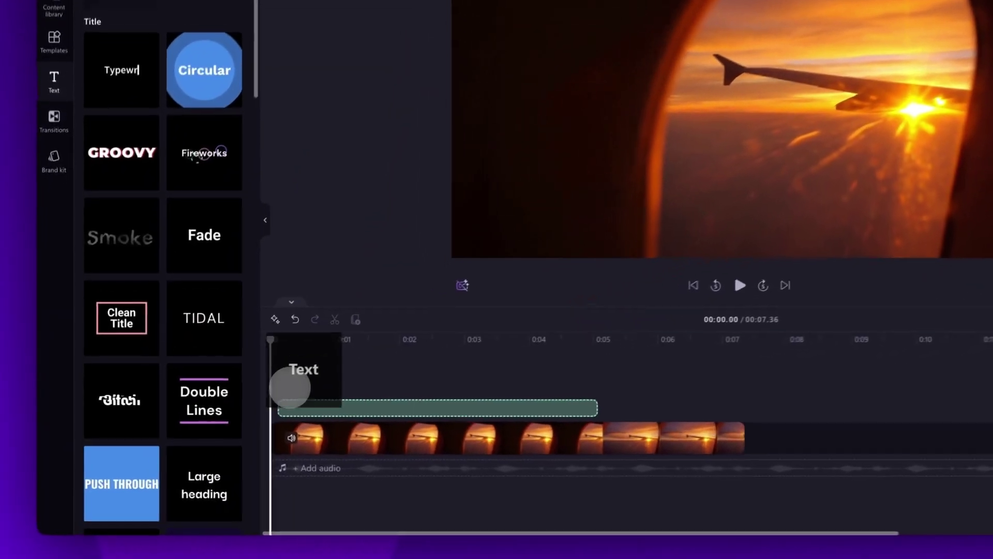
pyautogui.moveTo(289, 387); pyautogui.dragTo(287, 397)
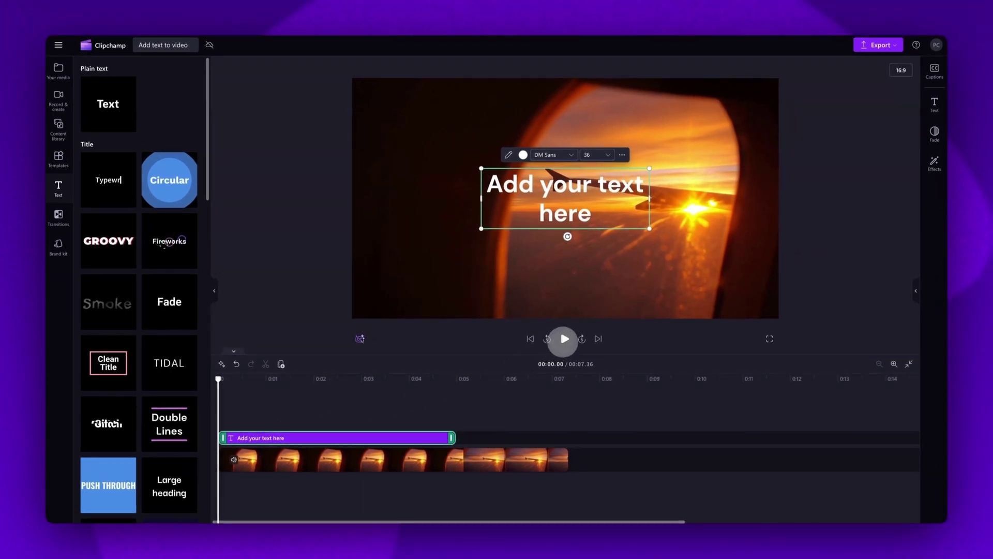
pyautogui.click(564, 339)
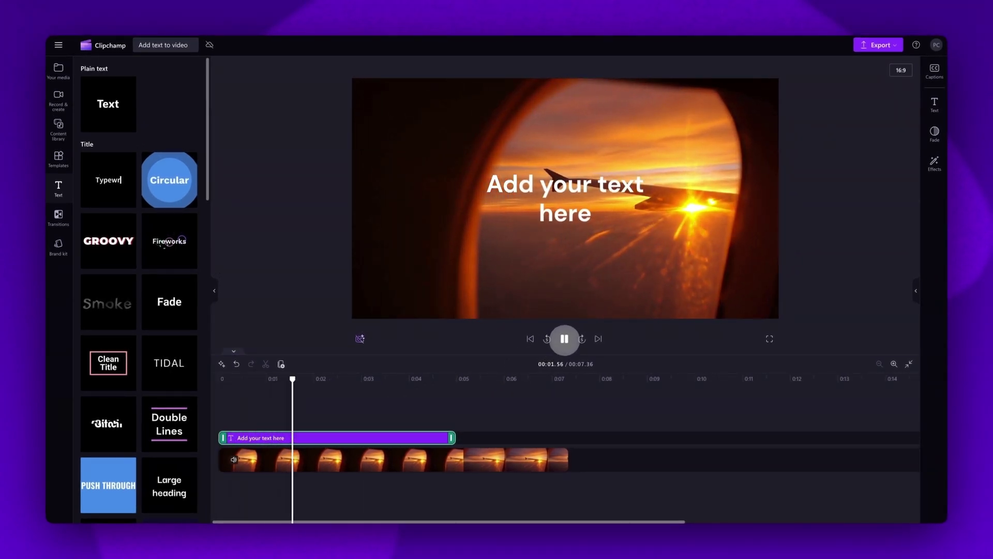
pyautogui.click(564, 339)
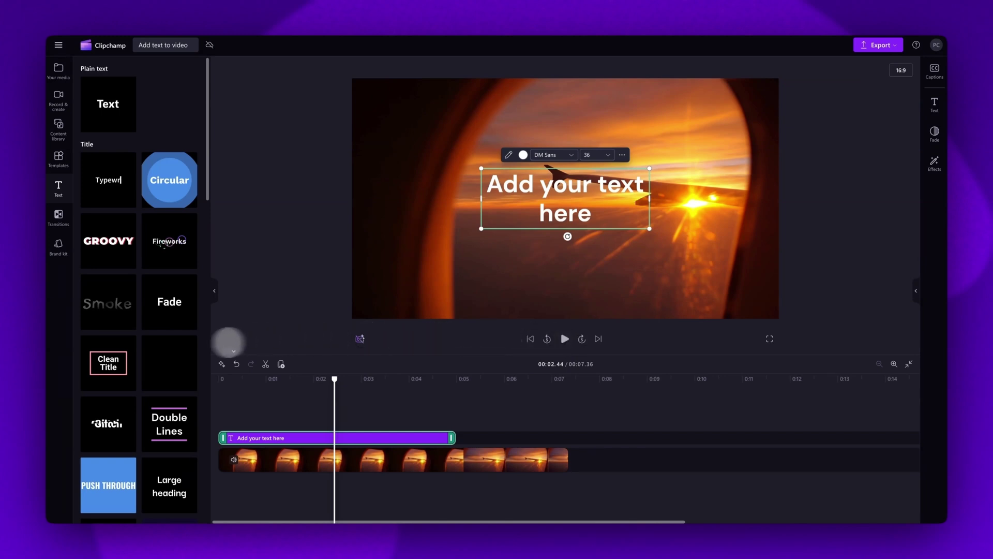
# Step: Preview the Clean Title style on the text clip, then swap back to plain text
pyautogui.moveTo(120, 370)
pyautogui.moveTo(108, 373); pyautogui.dragTo(311, 437)
pyautogui.click(563, 338)
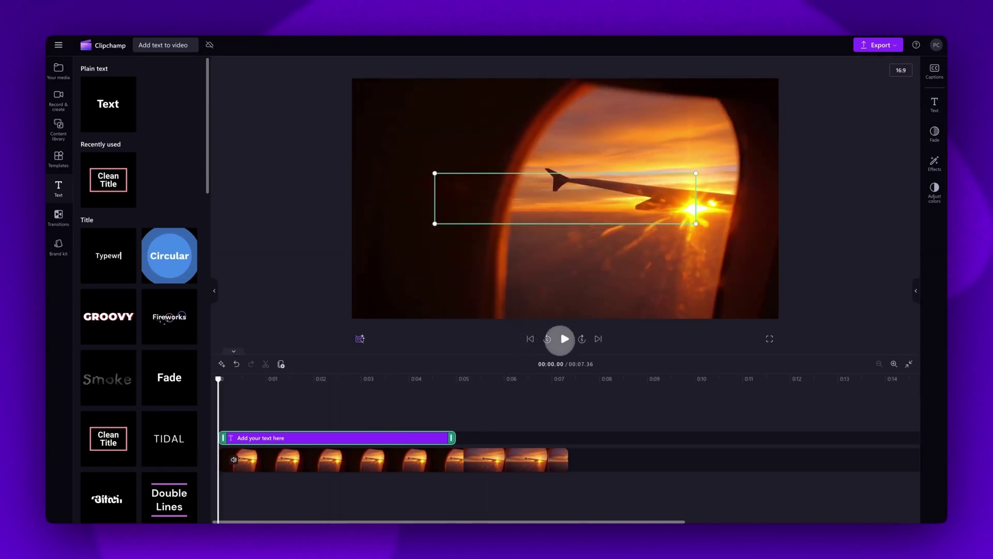
pyautogui.click(564, 339)
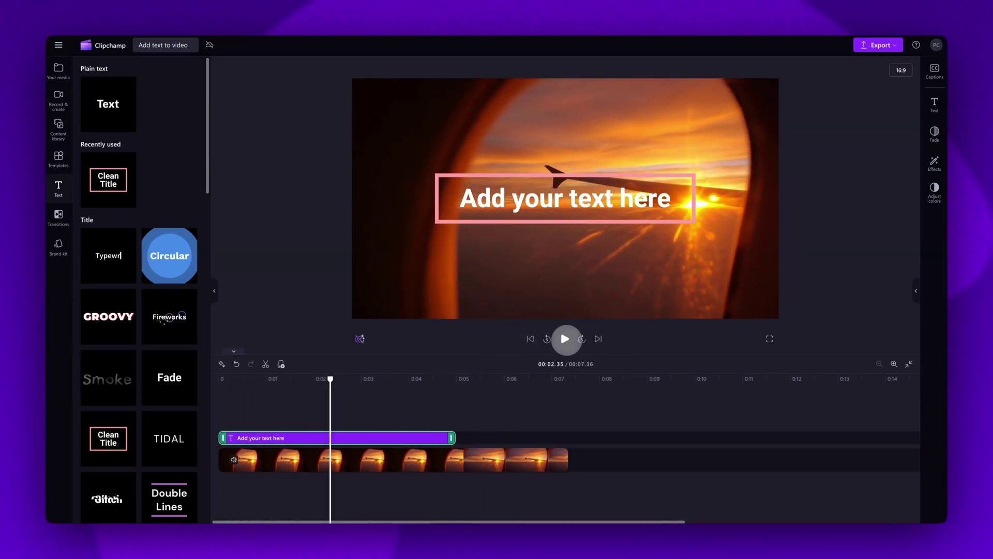
pyautogui.moveTo(108, 111); pyautogui.dragTo(280, 439)
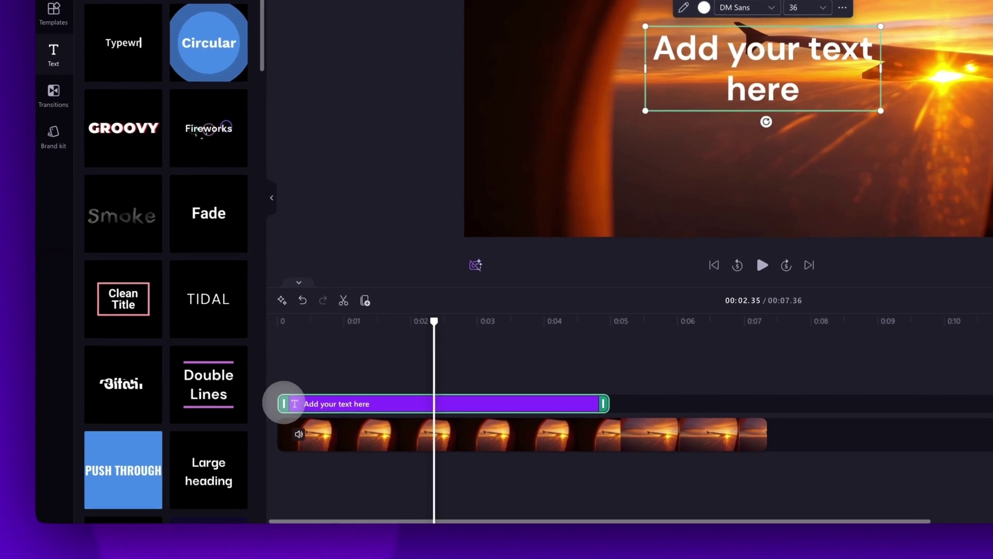
# Step: Start the text clip just after the video begins and extend it to the 7-second end
pyautogui.moveTo(283, 403); pyautogui.dragTo(316, 403)
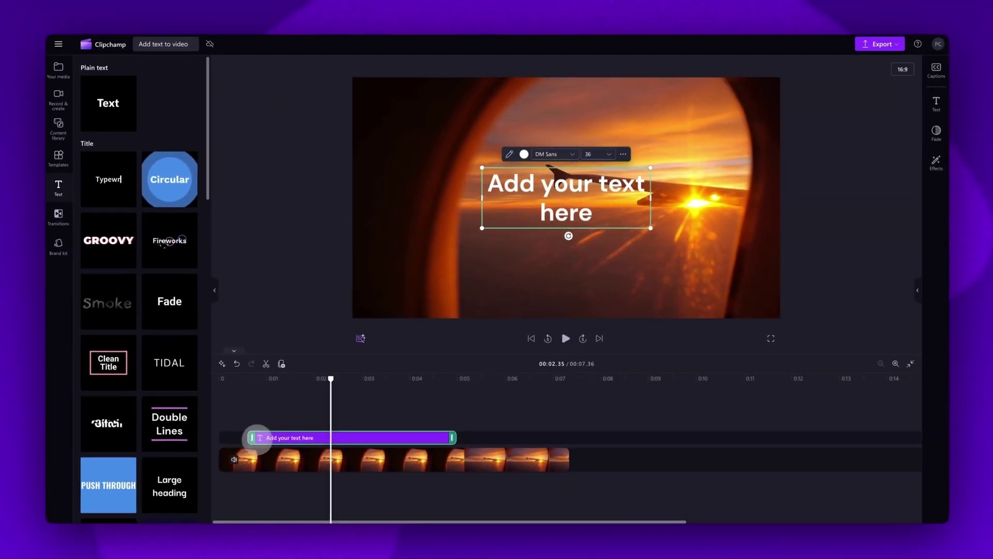
pyautogui.click(531, 338)
pyautogui.click(566, 339)
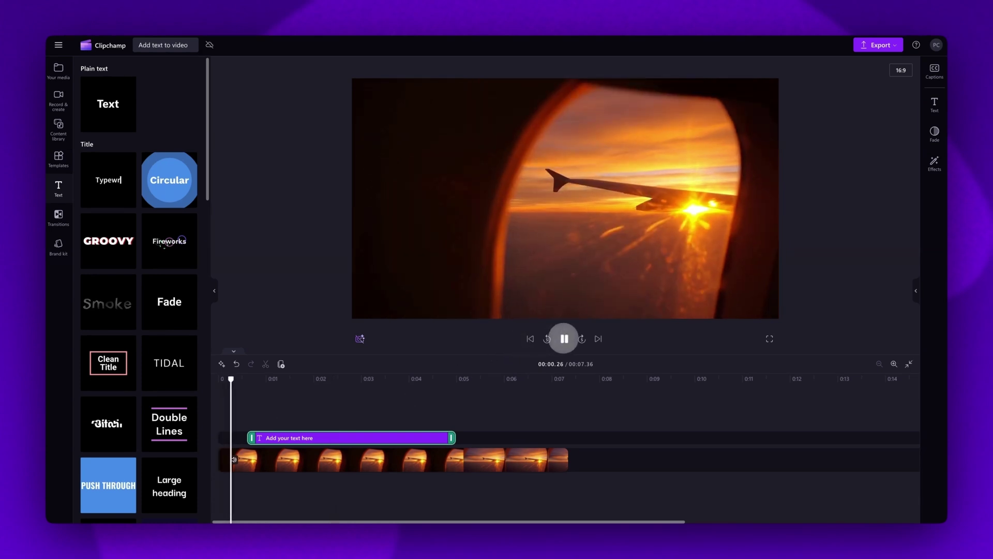
pyautogui.click(564, 338)
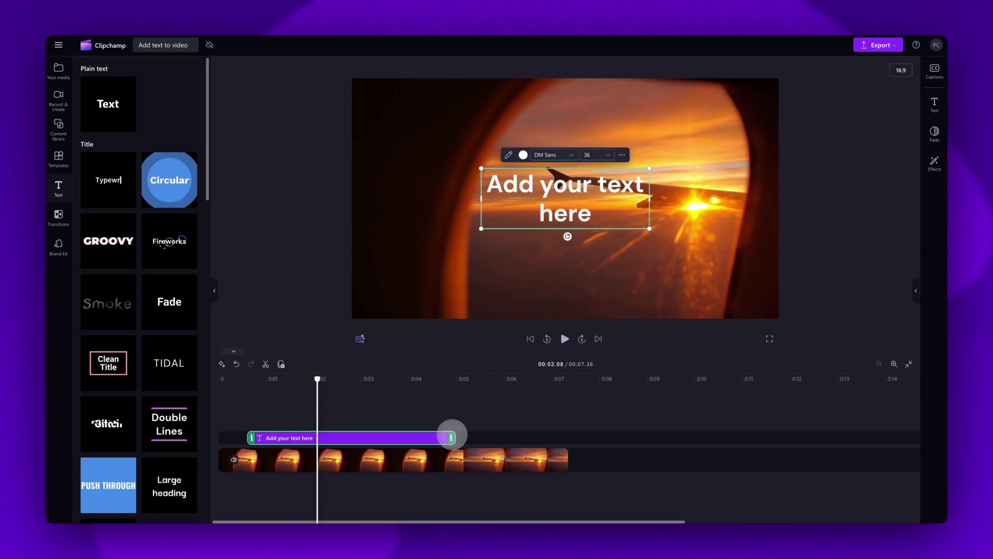
pyautogui.moveTo(451, 437); pyautogui.dragTo(567, 439)
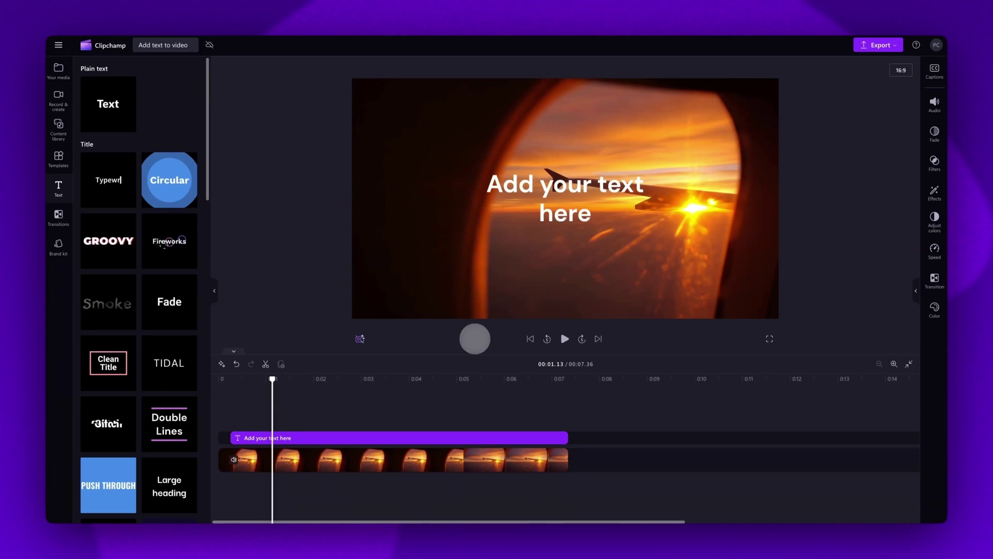
# Step: Replace the placeholder title wording with 'PARIS 2024'
pyautogui.click(423, 437)
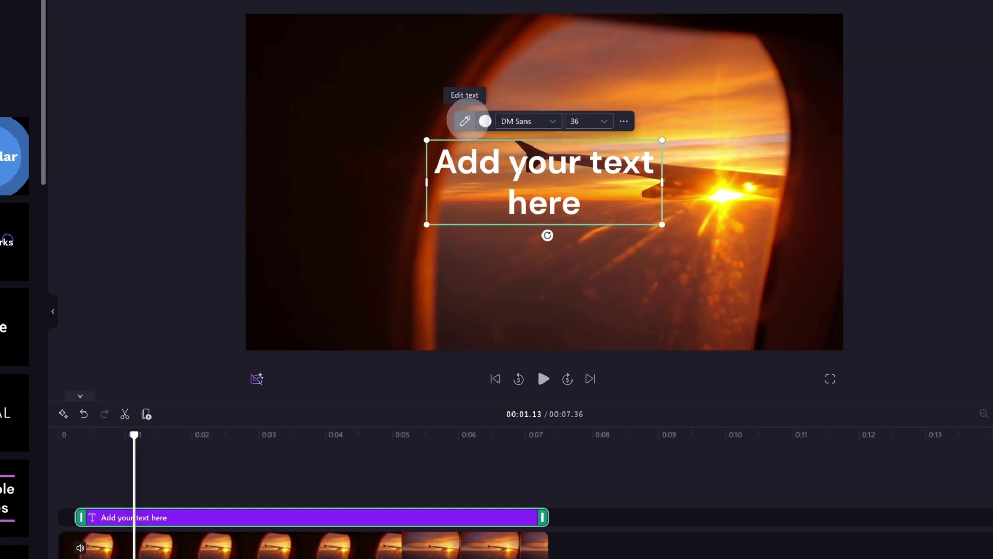
pyautogui.click(465, 121)
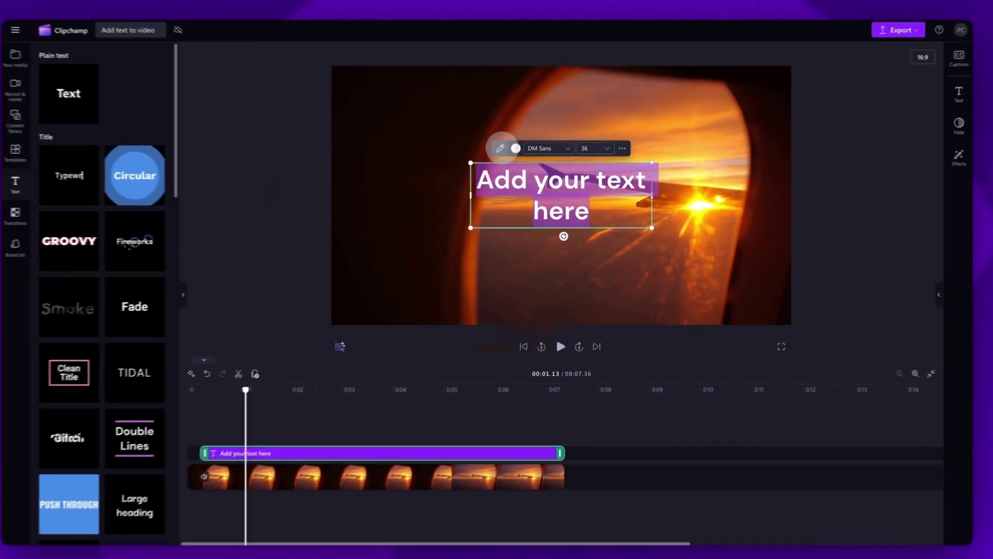
pyautogui.write('PARIS 2024')
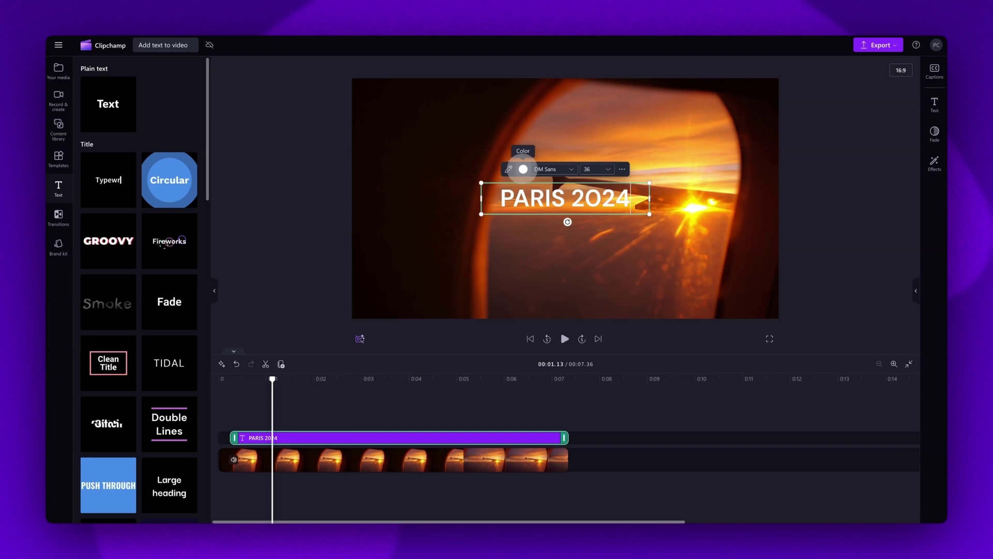
# Step: Try orange, red and pink shades, then set the title colour to white #FFFFFF at 100% opacity
pyautogui.click(523, 169)
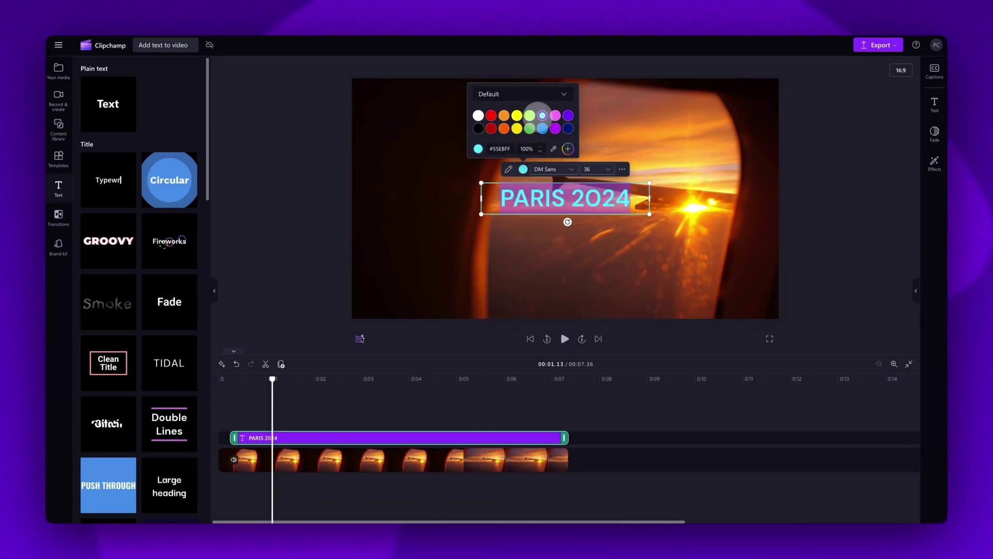
pyautogui.click(504, 129)
pyautogui.click(491, 128)
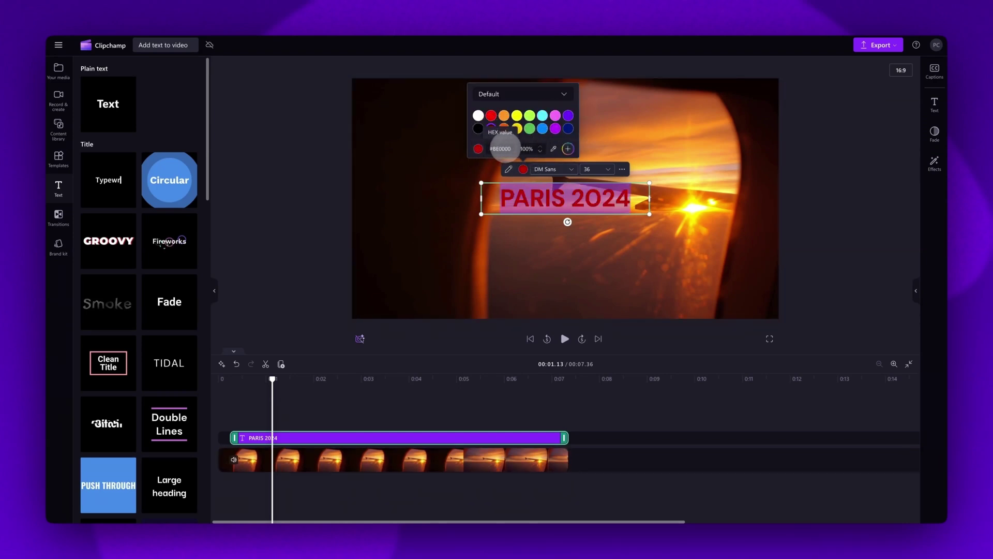
pyautogui.click(567, 148)
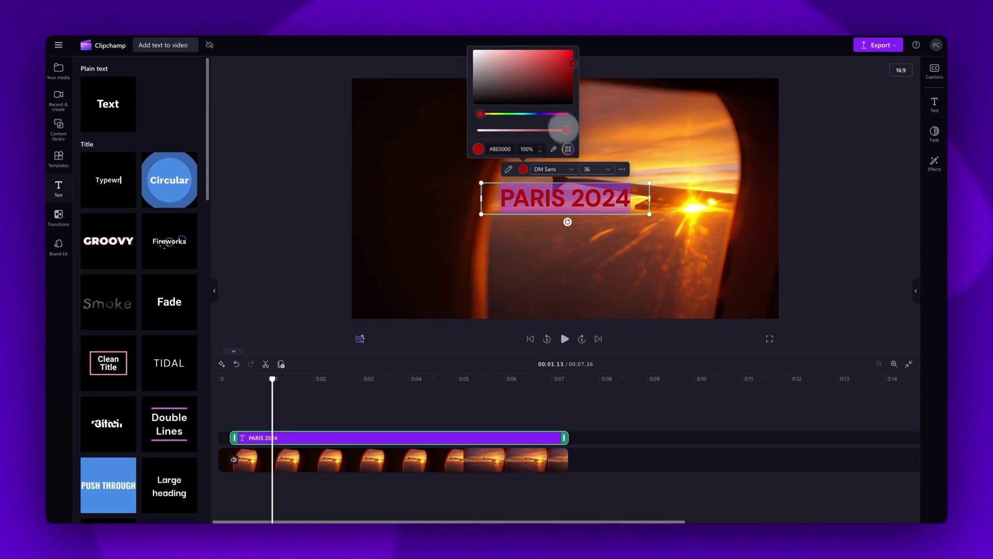
pyautogui.click(555, 86)
pyautogui.click(511, 113)
pyautogui.click(535, 62)
pyautogui.click(565, 114)
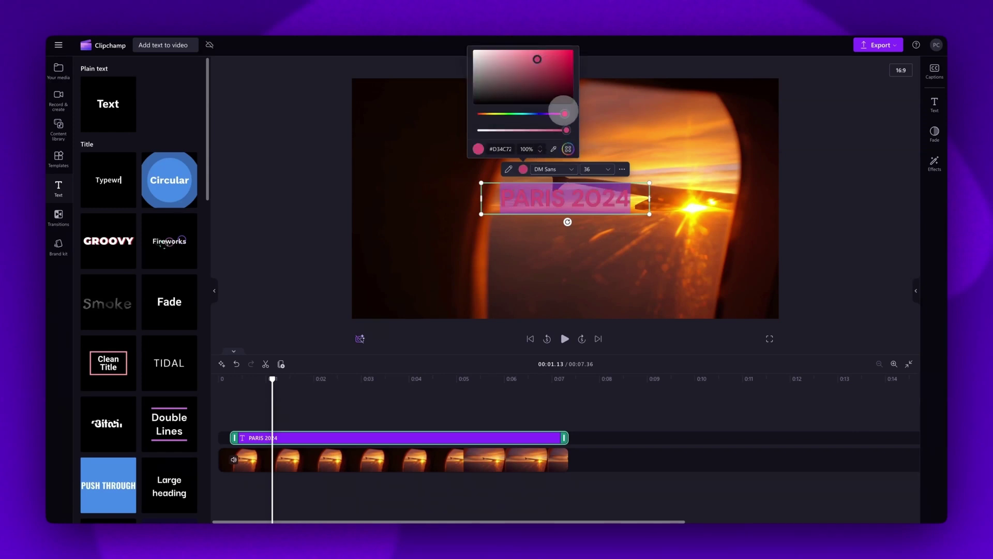
pyautogui.click(522, 65)
pyautogui.moveTo(510, 49)
pyautogui.mouseDown()
pyautogui.moveTo(489, 58)
pyautogui.moveTo(472, 48)
pyautogui.mouseUp()
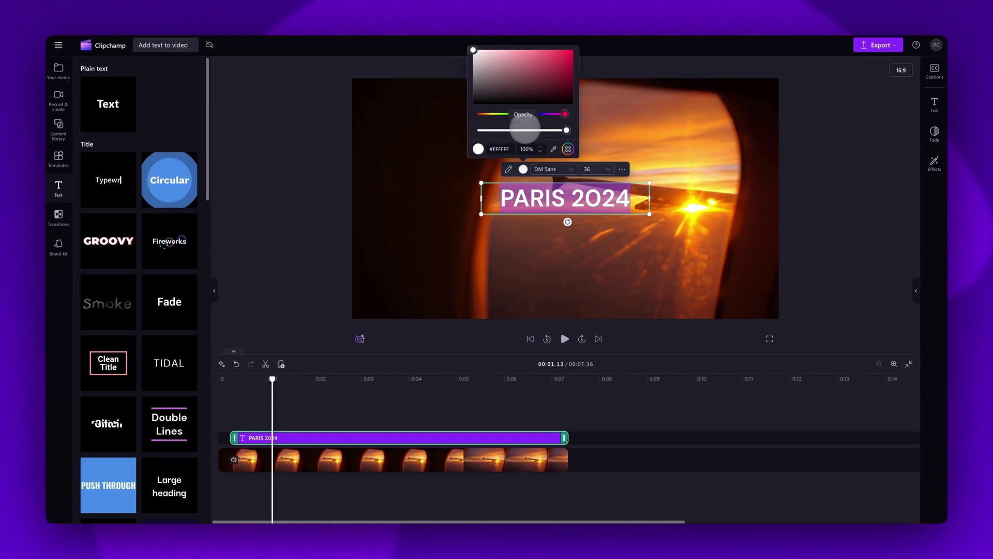
pyautogui.moveTo(565, 130)
pyautogui.mouseDown()
pyautogui.moveTo(482, 130)
pyautogui.moveTo(567, 130)
pyautogui.mouseUp()
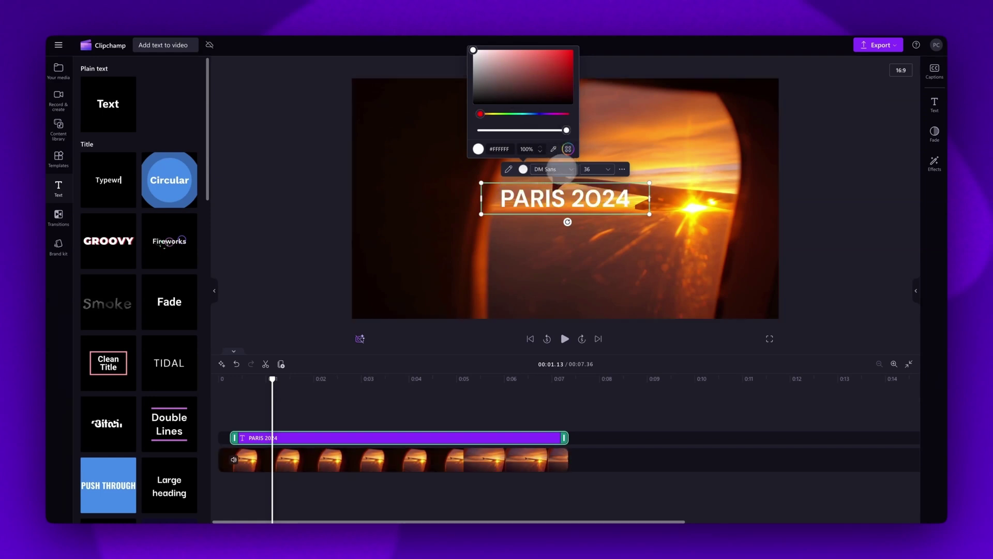
# Step: Browse title fonts, trying Kalnia and Climate Crisis before settling on Gazpacho
pyautogui.click(569, 168)
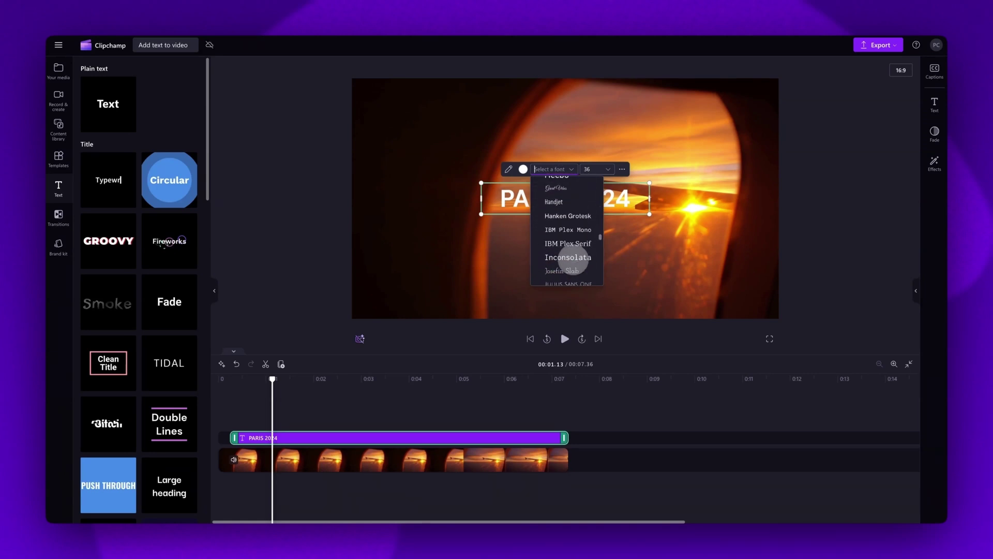
pyautogui.click(569, 255)
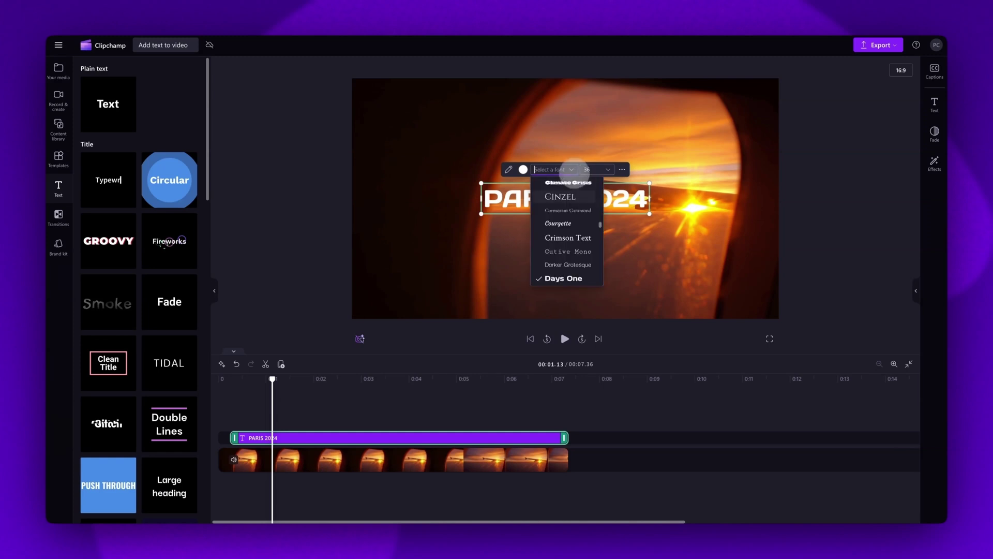
pyautogui.click(577, 207)
pyautogui.click(572, 154)
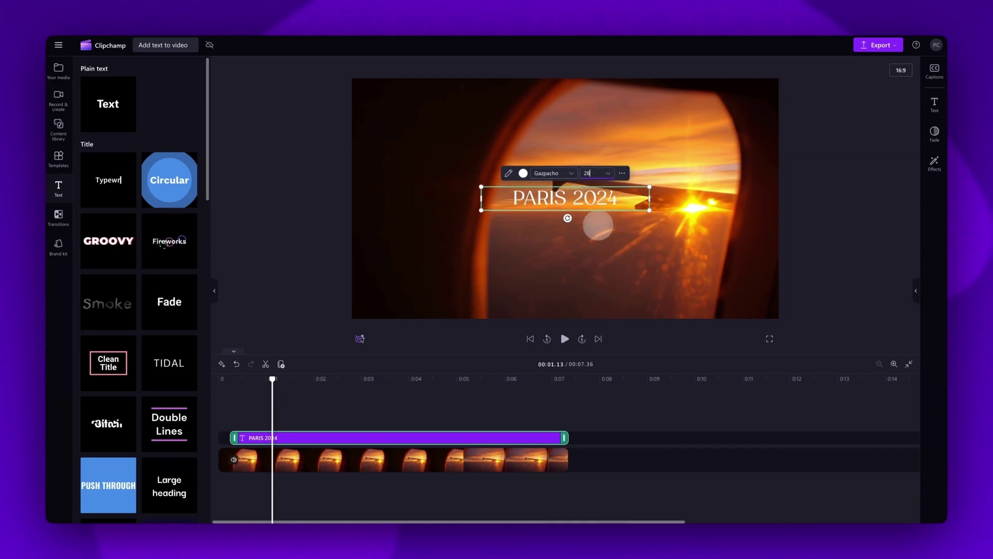
# Step: Confirm size 28, then enlarge the title to 44 and move it over the sunset near the wing
pyautogui.click(533, 226)
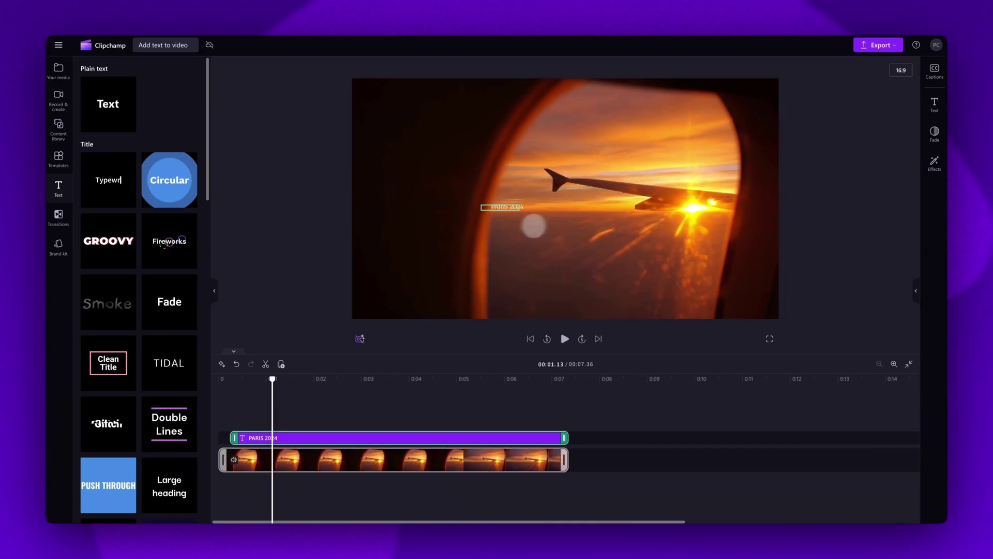
pyautogui.moveTo(730, 175); pyautogui.dragTo(741, 159)
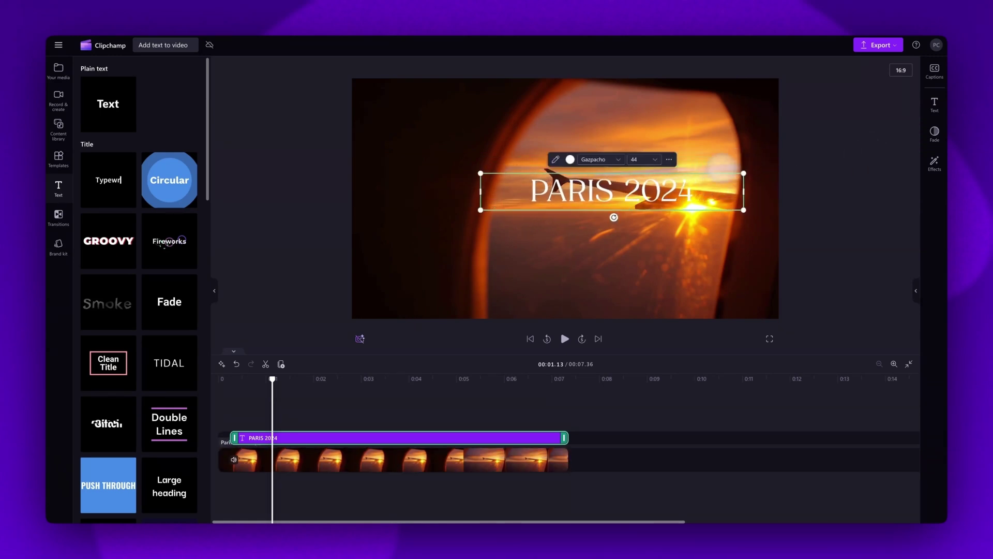
pyautogui.moveTo(614, 217)
pyautogui.mouseDown()
pyautogui.moveTo(612, 153)
pyautogui.moveTo(648, 208)
pyautogui.moveTo(624, 228)
pyautogui.moveTo(602, 210)
pyautogui.moveTo(614, 207)
pyautogui.mouseUp()
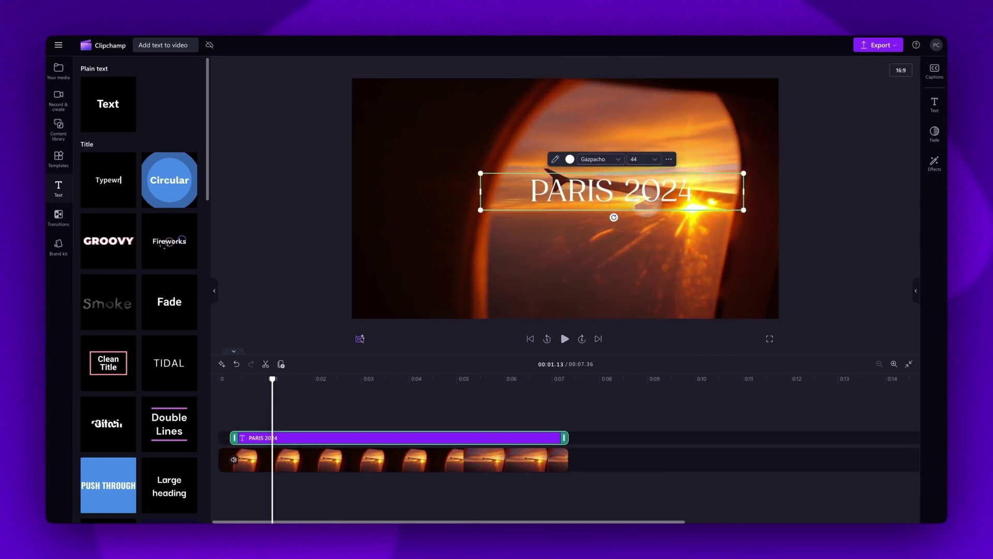
pyautogui.moveTo(724, 192); pyautogui.dragTo(679, 192)
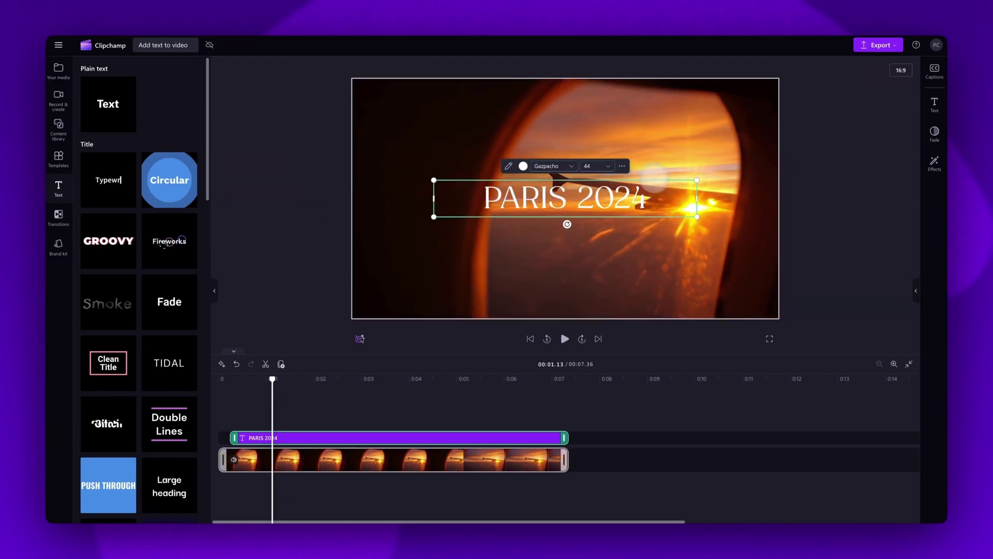
pyautogui.click(622, 165)
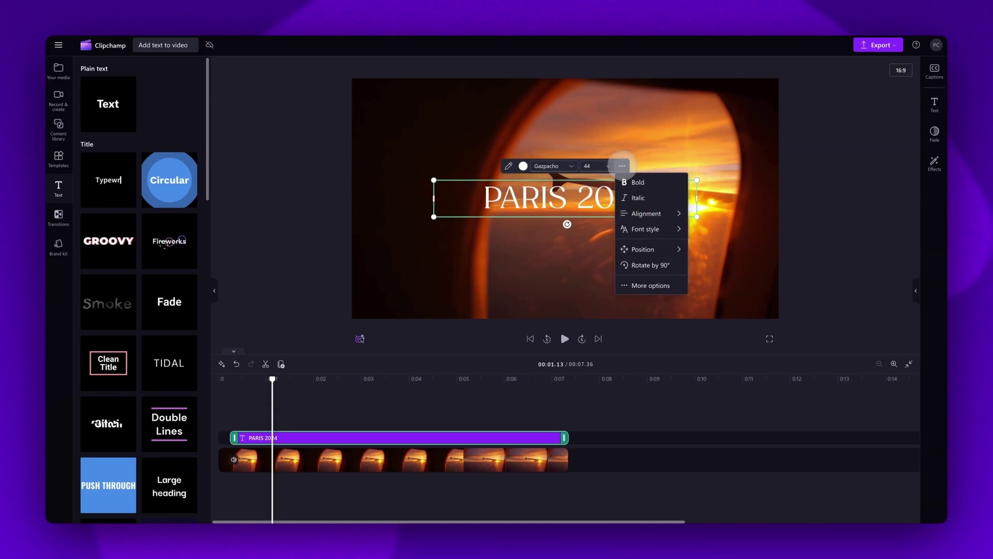
# Step: Make the title bold, toggle italic on and off, and open the full text properties
pyautogui.click(632, 182)
pyautogui.click(621, 165)
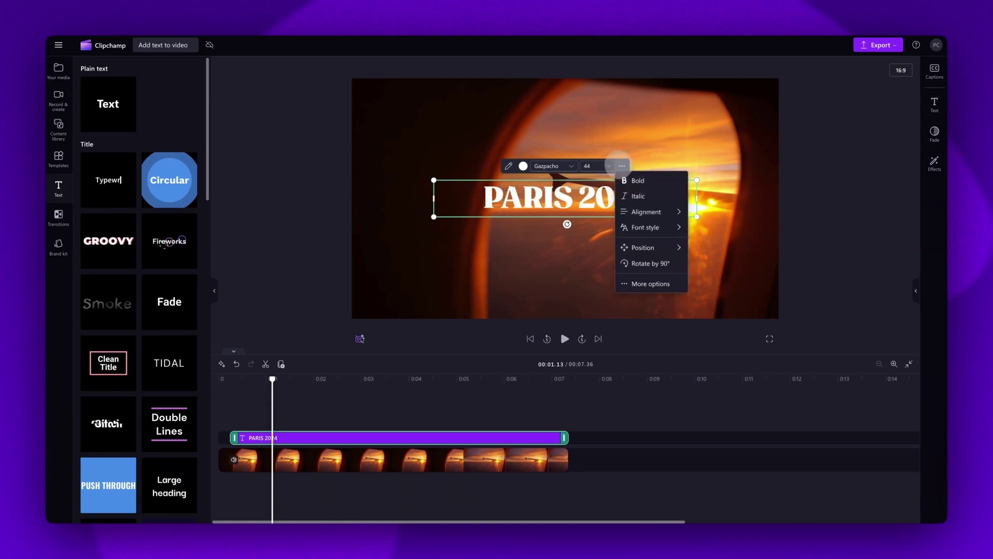
pyautogui.click(637, 198)
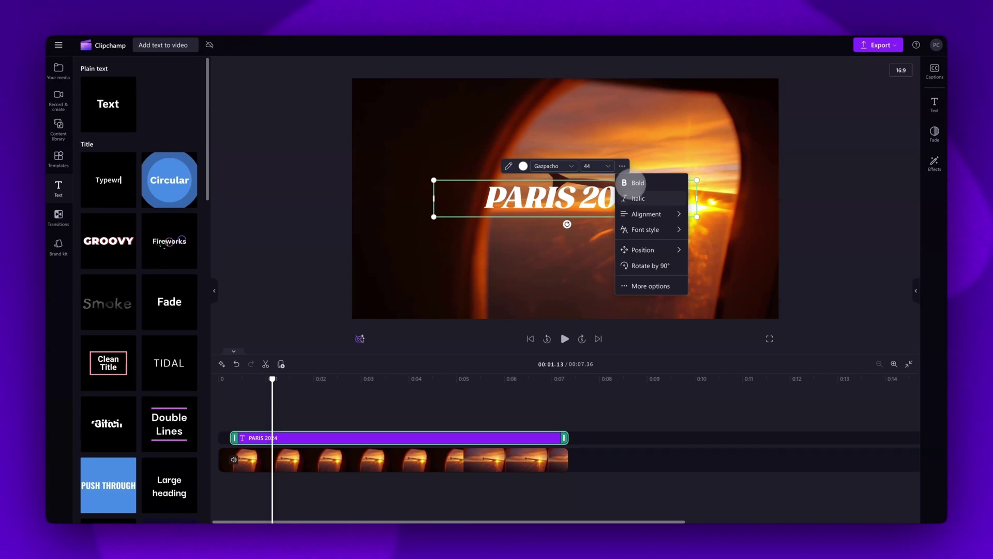
pyautogui.click(633, 198)
pyautogui.click(622, 166)
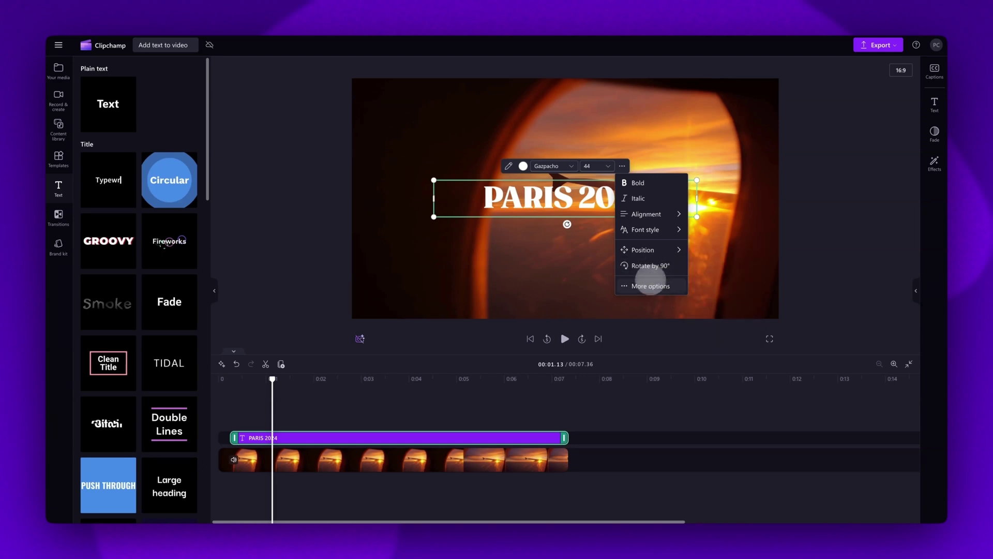
pyautogui.click(654, 285)
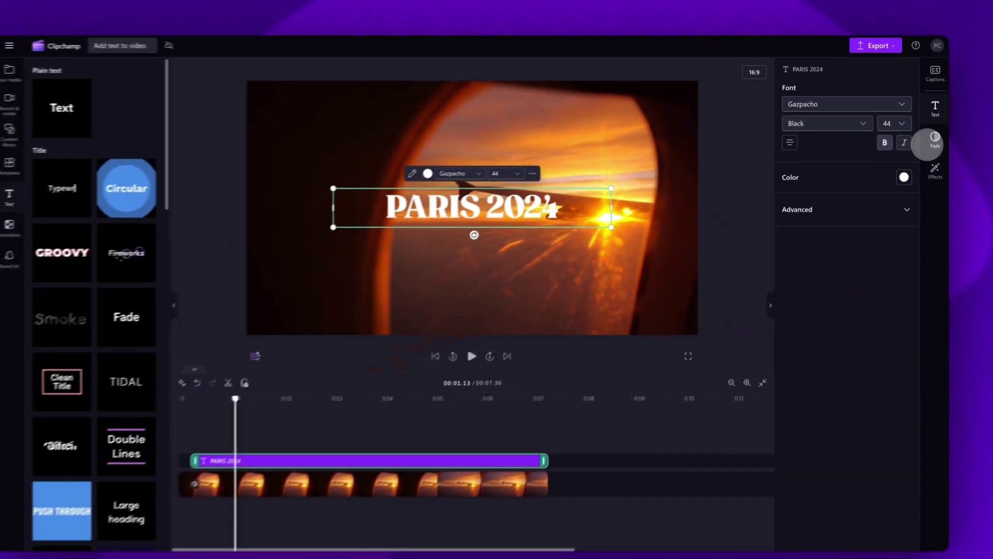
# Step: In the advanced text settings, set the PARIS 2024 title's letter spacing to 0.5
pyautogui.click(908, 199)
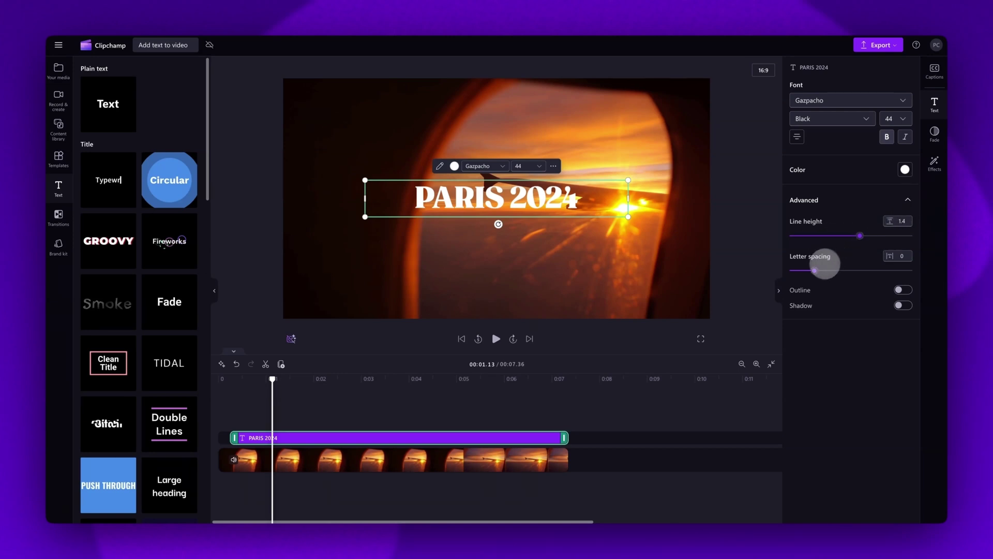
pyautogui.moveTo(814, 270)
pyautogui.mouseDown()
pyautogui.moveTo(874, 269)
pyautogui.moveTo(805, 270)
pyautogui.moveTo(902, 269)
pyautogui.moveTo(816, 270)
pyautogui.mouseUp()
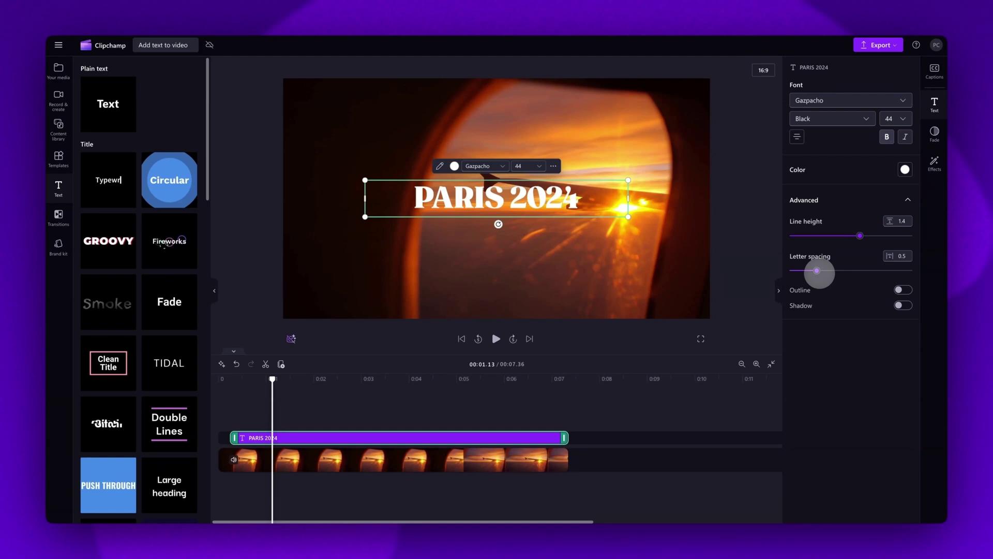
# Step: Switch on outline and shadow for the title and set a custom outline thickness
pyautogui.click(902, 290)
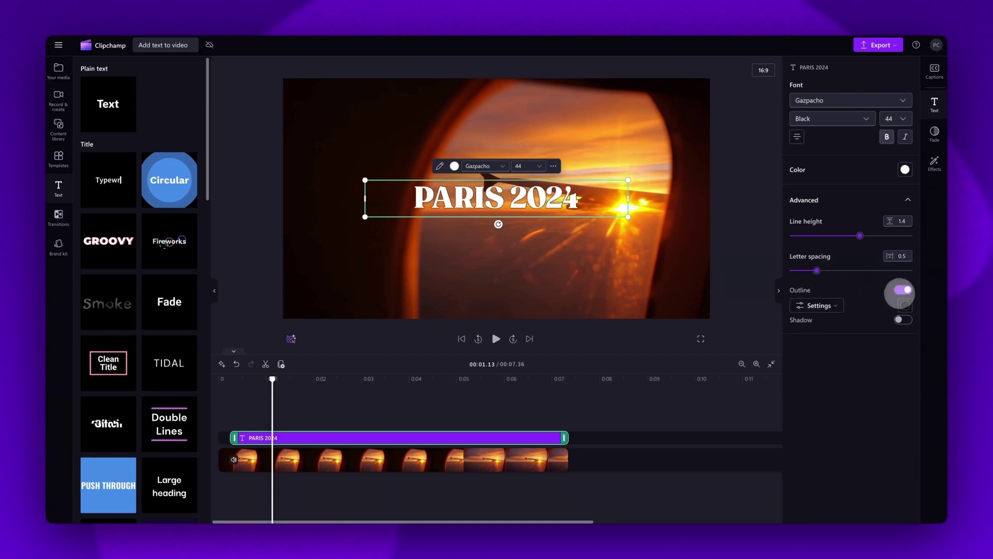
pyautogui.click(902, 319)
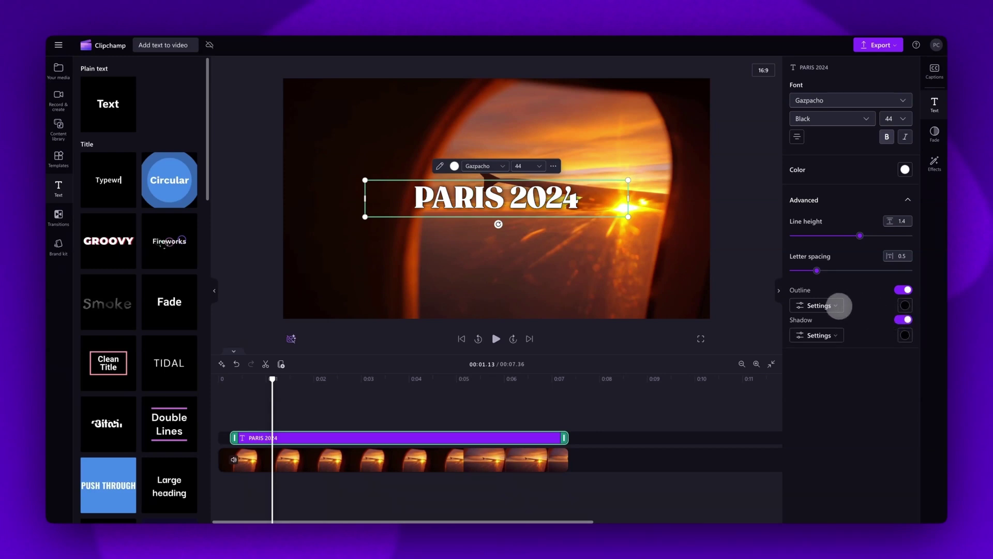
pyautogui.click(820, 305)
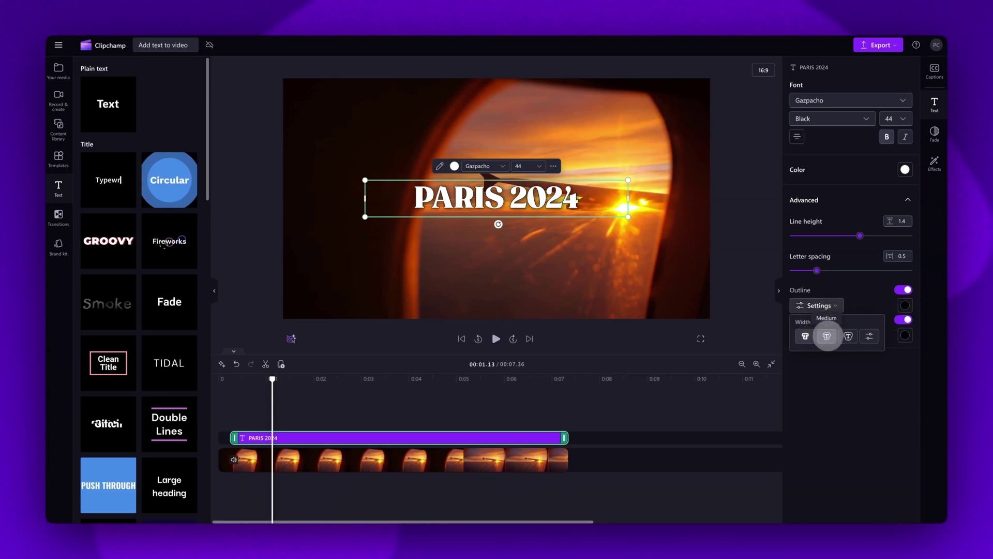
pyautogui.click(869, 336)
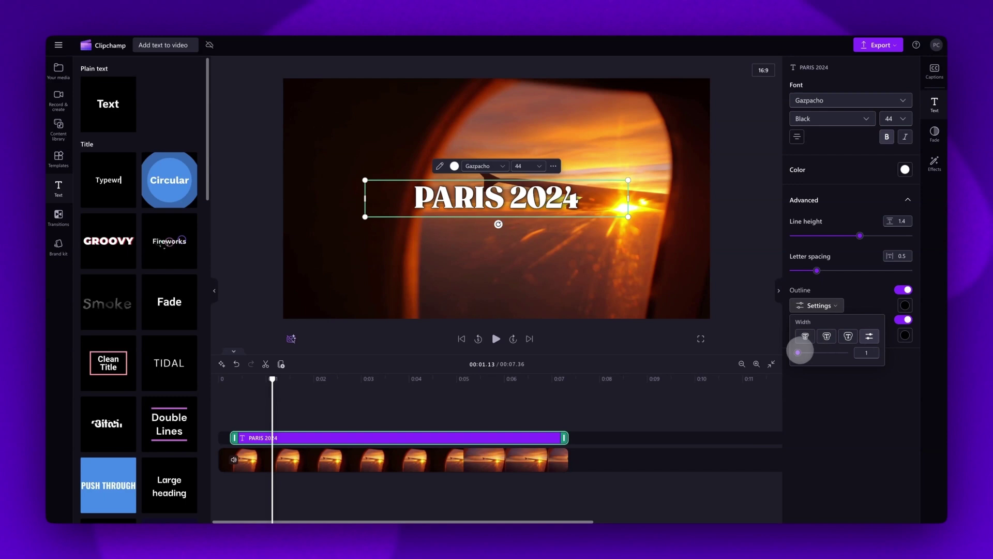
pyautogui.moveTo(799, 353)
pyautogui.mouseDown()
pyautogui.moveTo(846, 352)
pyautogui.moveTo(802, 352)
pyautogui.mouseUp()
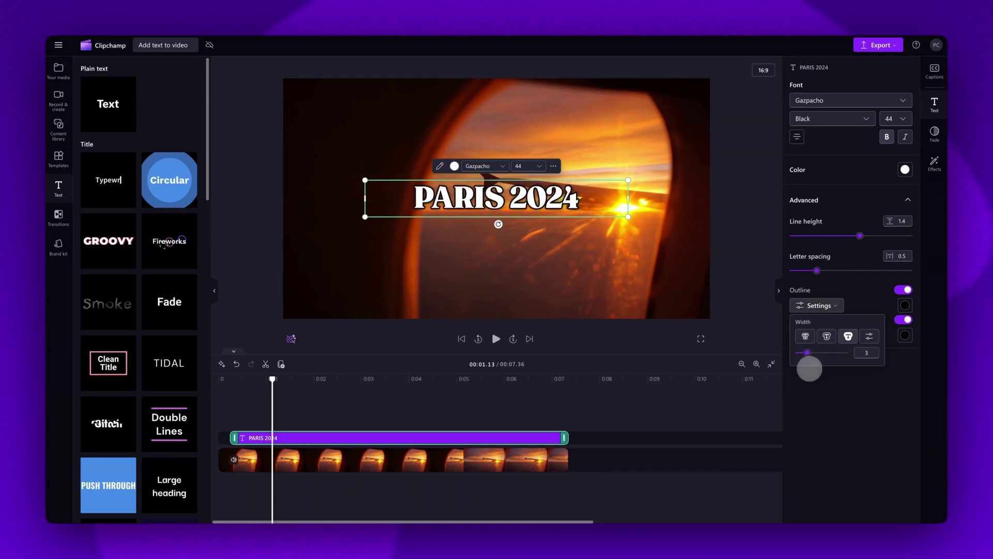
pyautogui.click(809, 369)
# Step: Make the shadow farther, straight downward, softer, and white
pyautogui.click(814, 335)
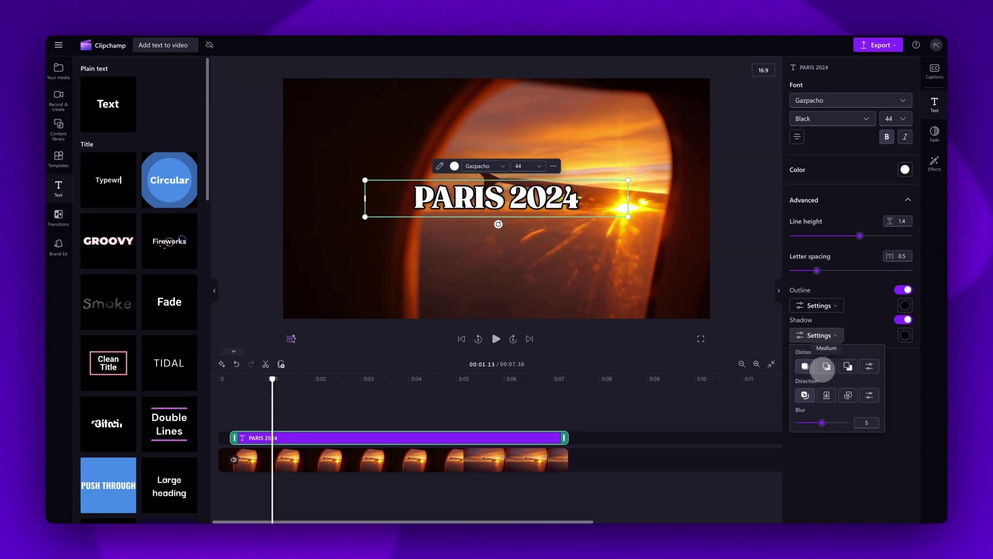
pyautogui.click(848, 366)
pyautogui.click(827, 395)
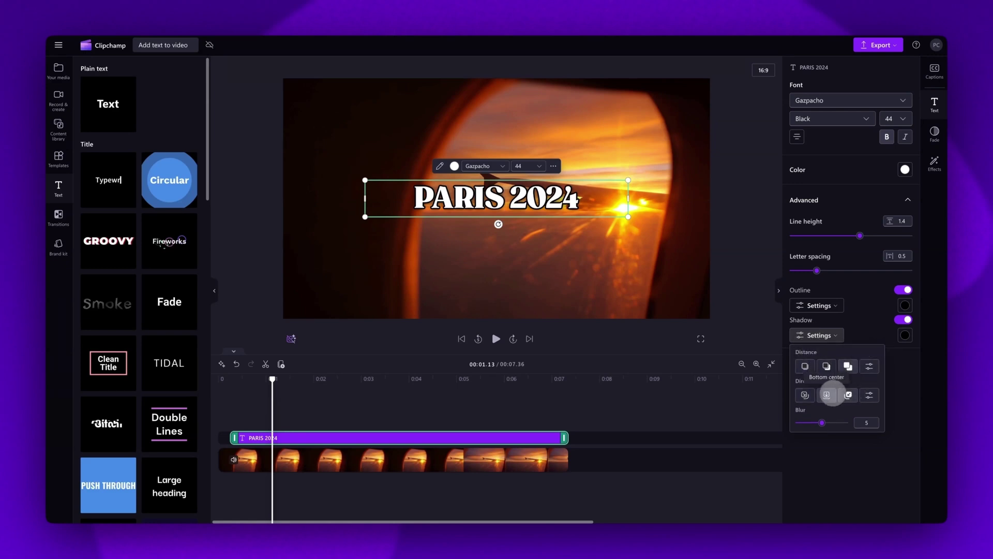
pyautogui.moveTo(820, 421)
pyautogui.mouseDown()
pyautogui.moveTo(851, 423)
pyautogui.moveTo(801, 423)
pyautogui.mouseUp()
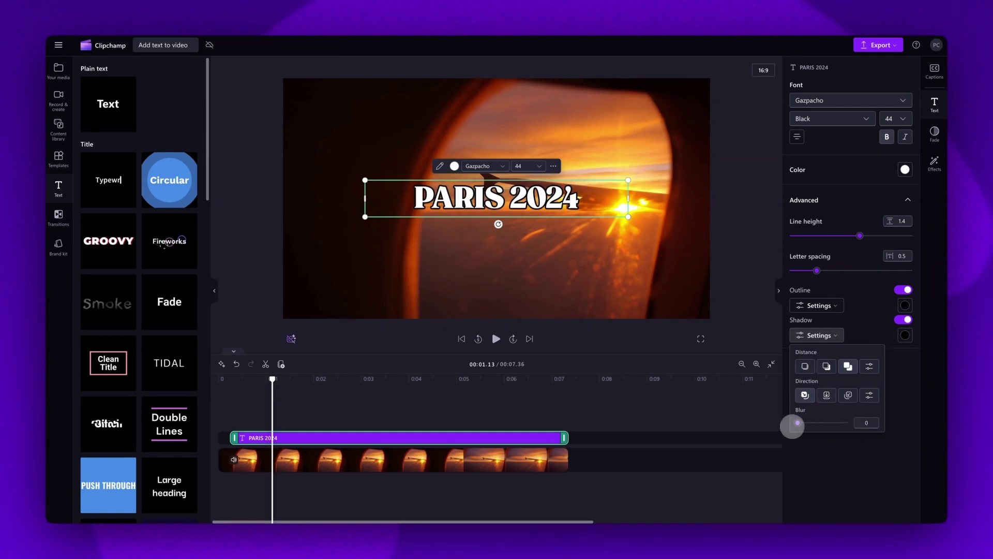
pyautogui.click(905, 336)
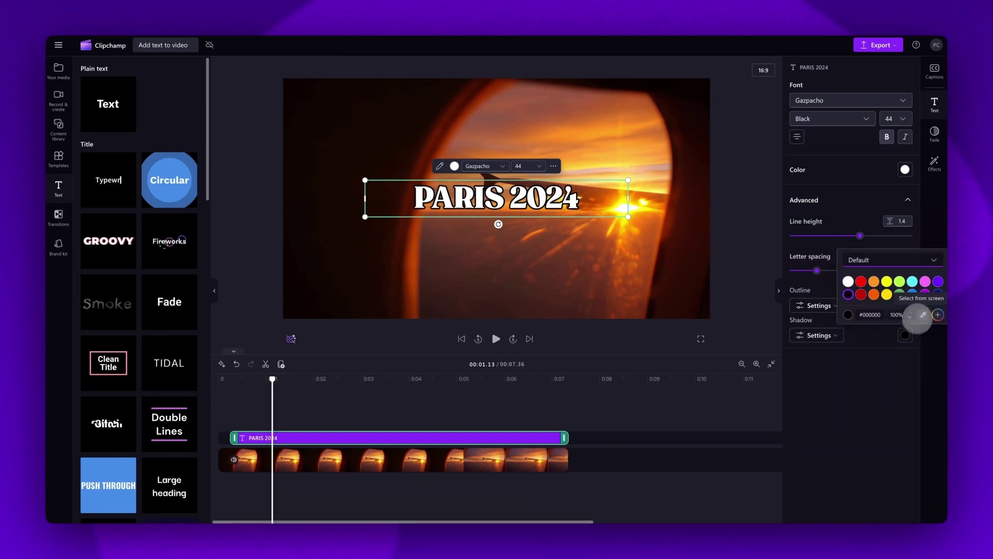
pyautogui.click(848, 281)
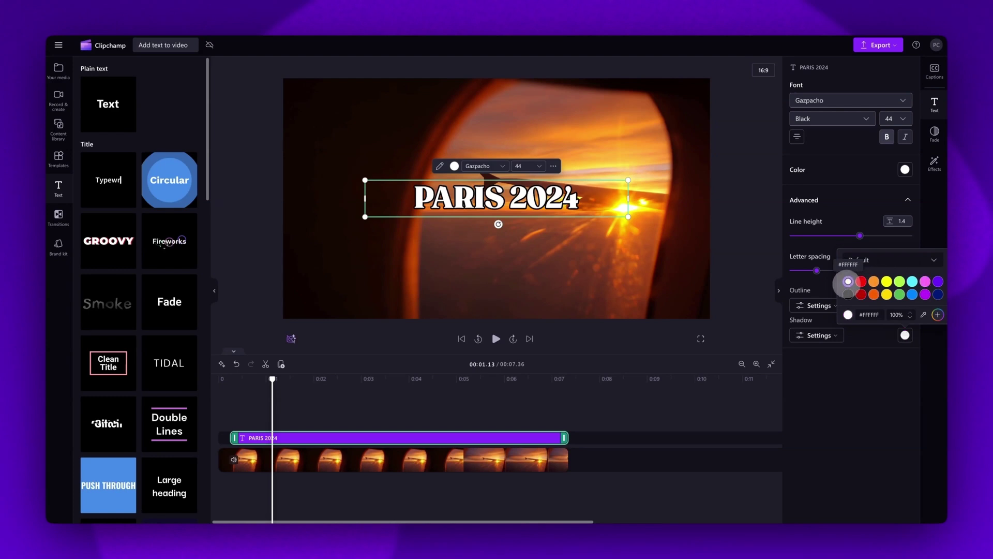
pyautogui.click(838, 289)
# Step: Try an orange outline on the title, then set it to black
pyautogui.click(905, 306)
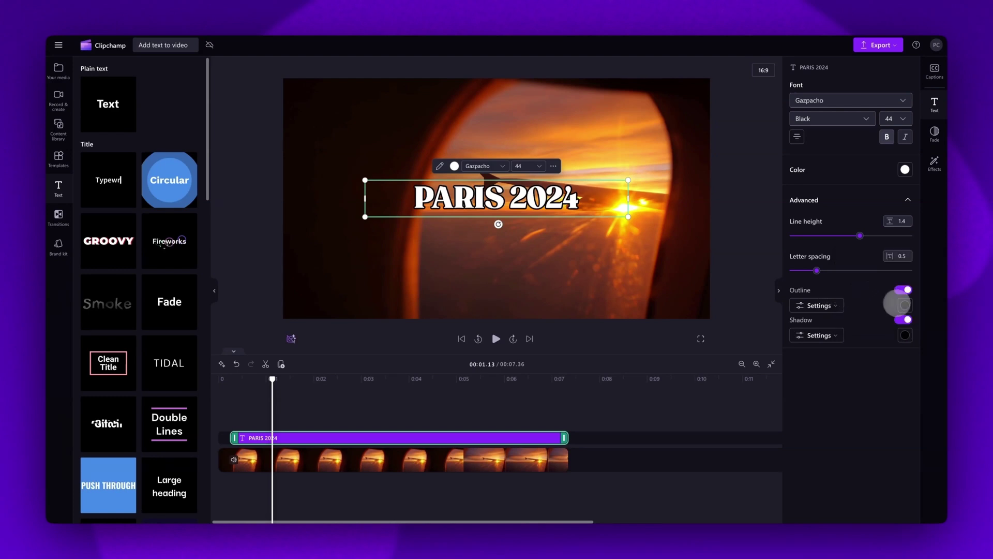
pyautogui.click(874, 251)
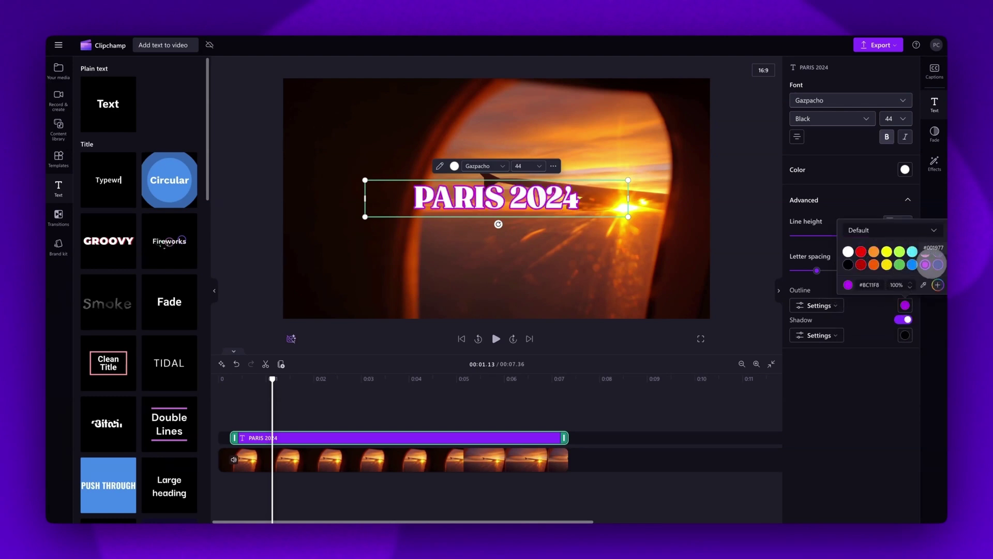
pyautogui.click(849, 264)
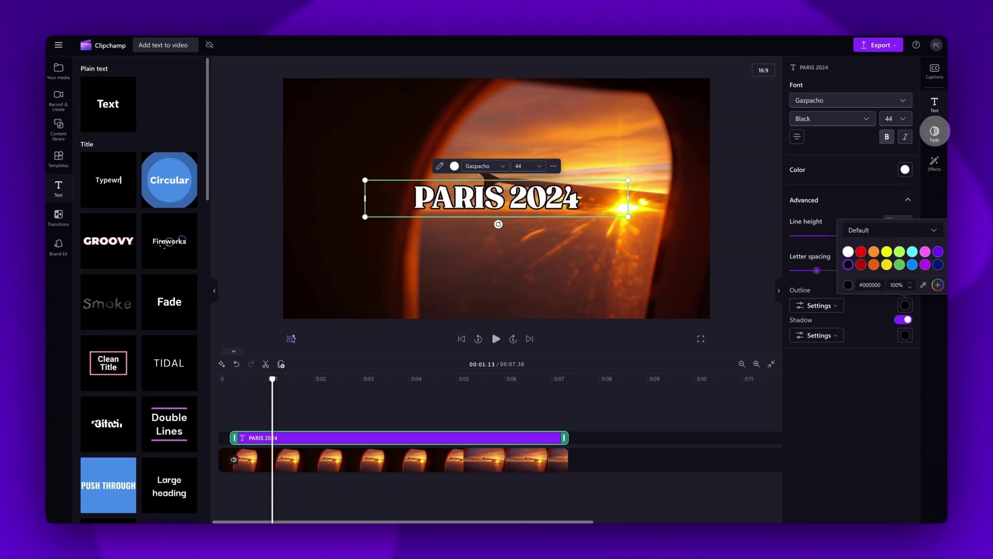
# Step: Give the title 0.6-second fade in and fade out, then replay from the start to check
pyautogui.click(934, 131)
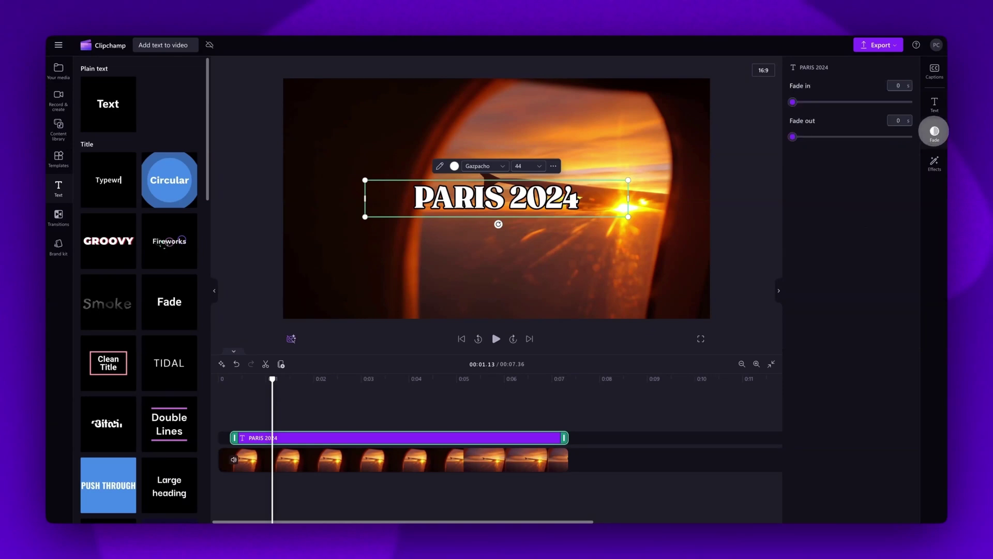
pyautogui.moveTo(792, 102); pyautogui.dragTo(826, 102)
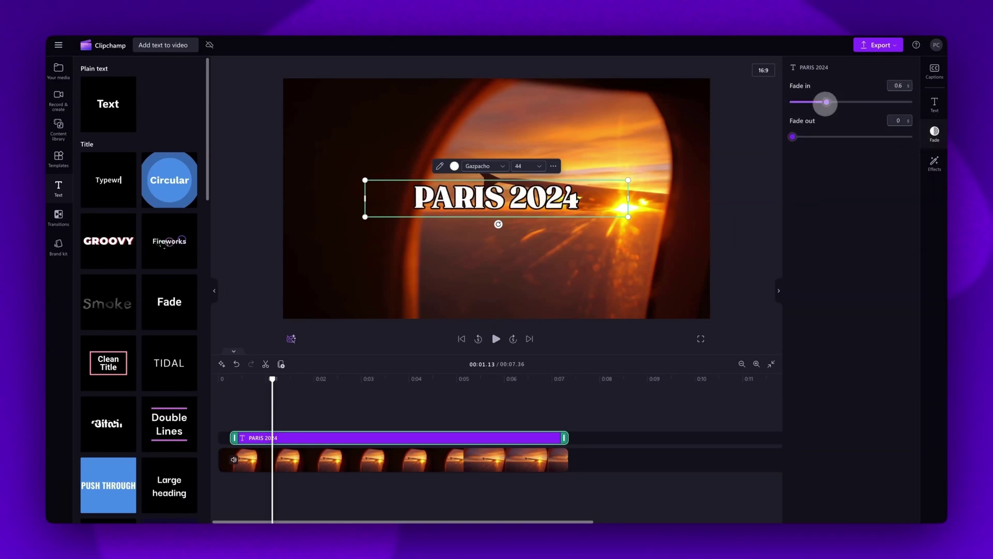
pyautogui.moveTo(792, 136); pyautogui.dragTo(832, 137)
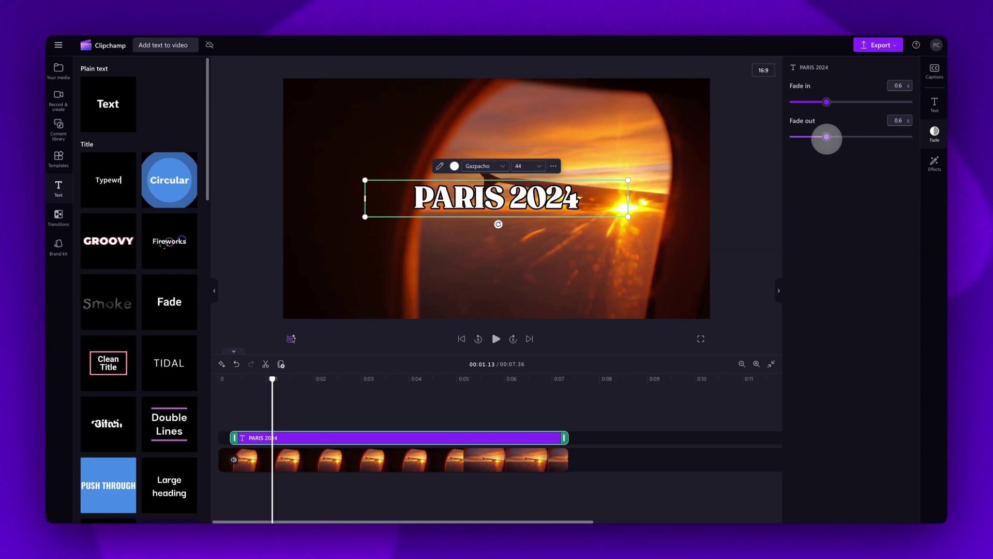
pyautogui.click(461, 338)
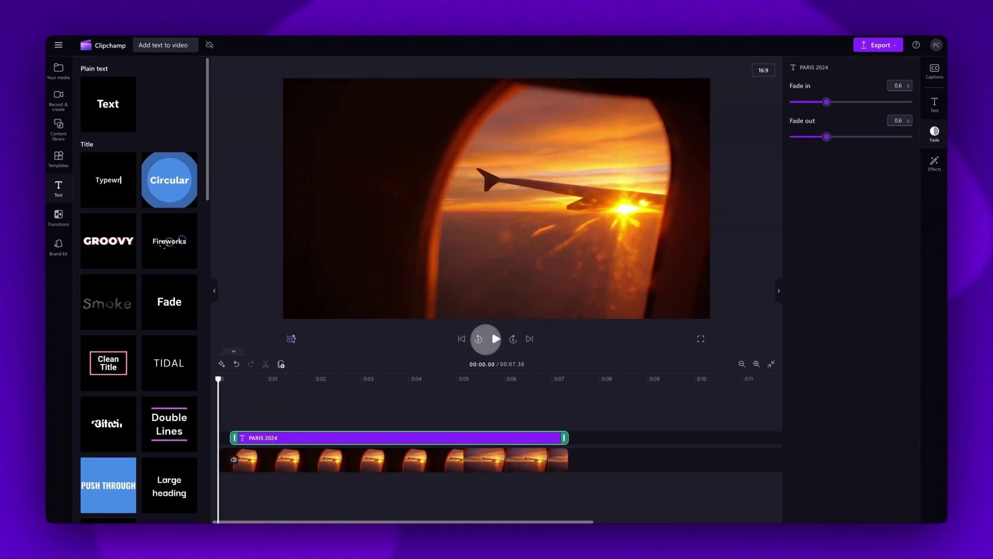
pyautogui.click(492, 339)
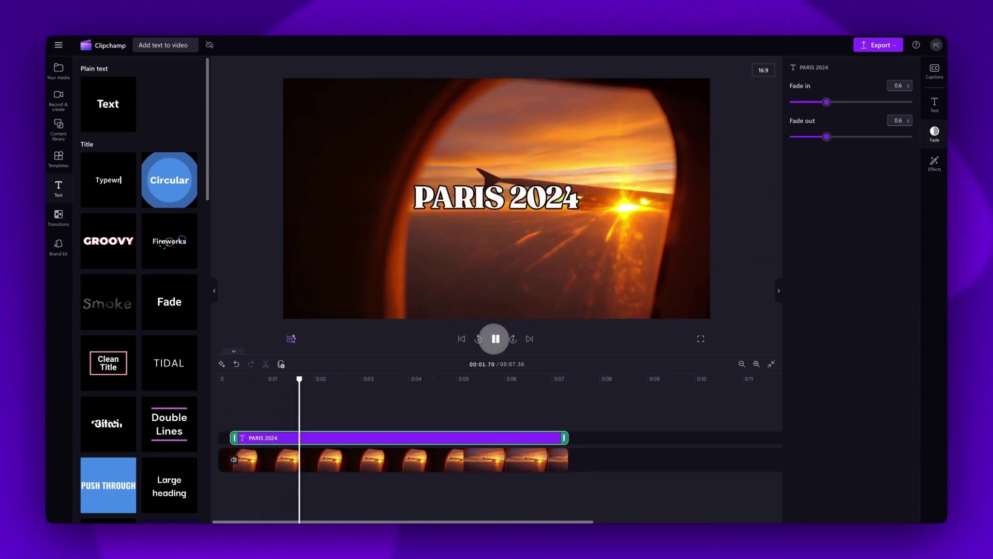
pyautogui.click(494, 337)
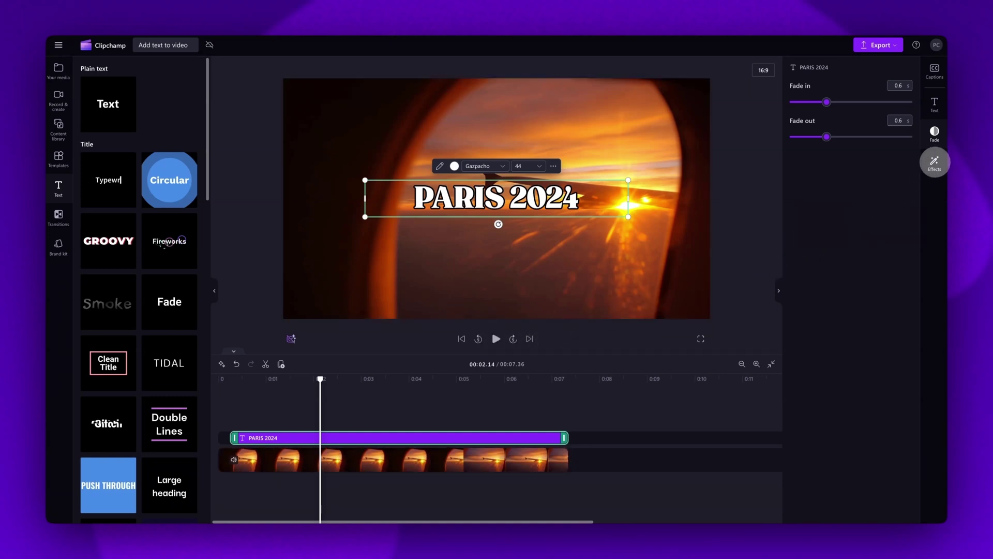
# Step: Apply the Pulse effect with lower speed and amount, and preview it from the start
pyautogui.click(934, 162)
pyautogui.click(892, 131)
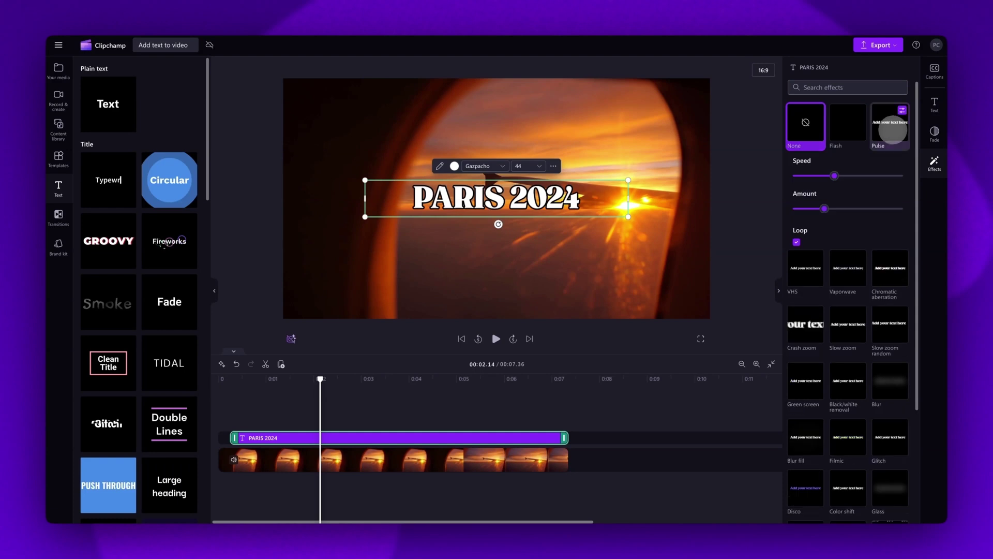
pyautogui.moveTo(834, 176); pyautogui.dragTo(812, 175)
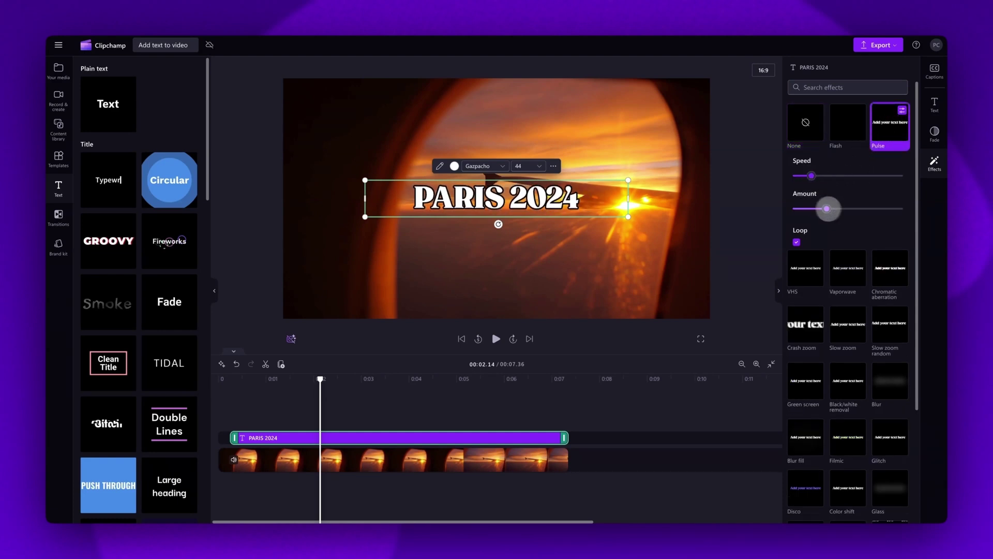
pyautogui.moveTo(827, 209); pyautogui.dragTo(804, 208)
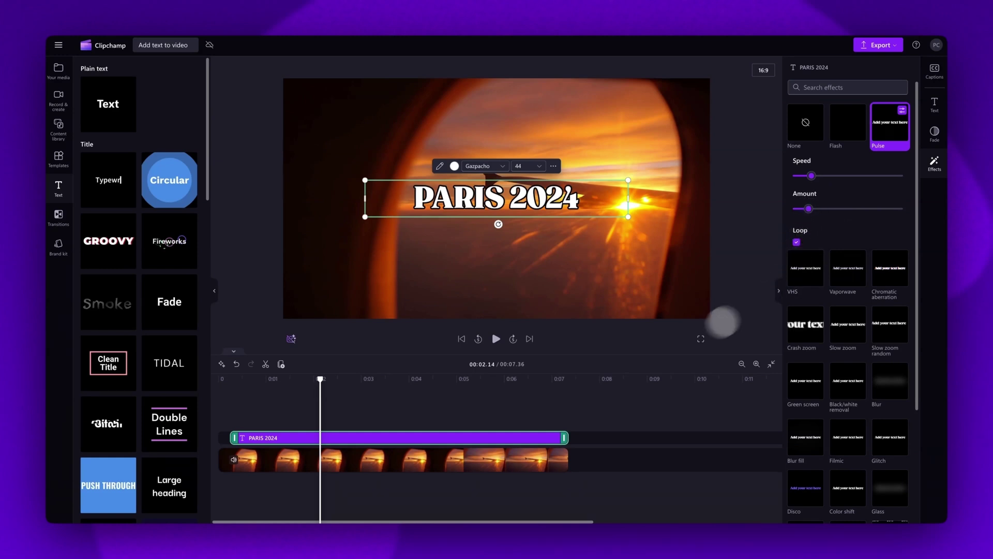
pyautogui.click(472, 343)
pyautogui.click(491, 339)
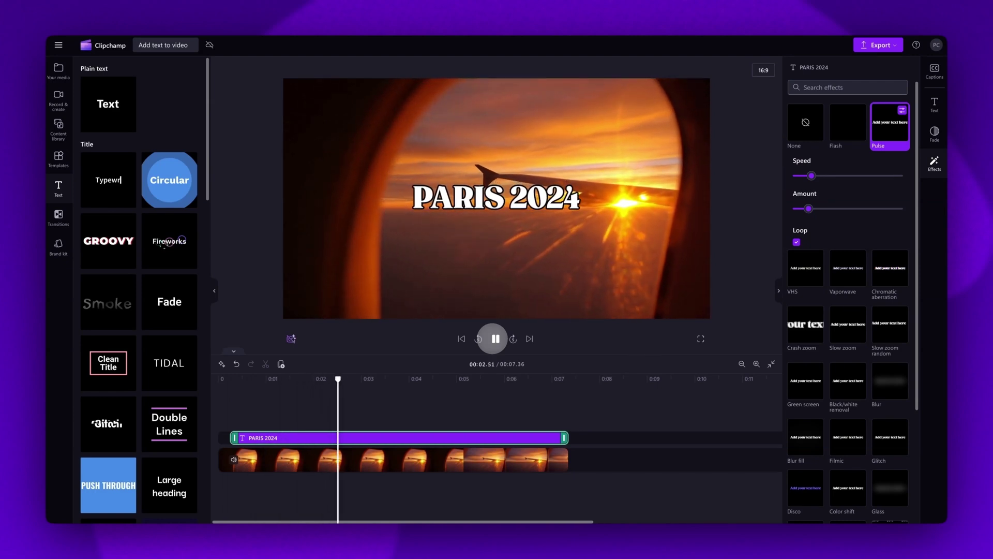
pyautogui.click(491, 329)
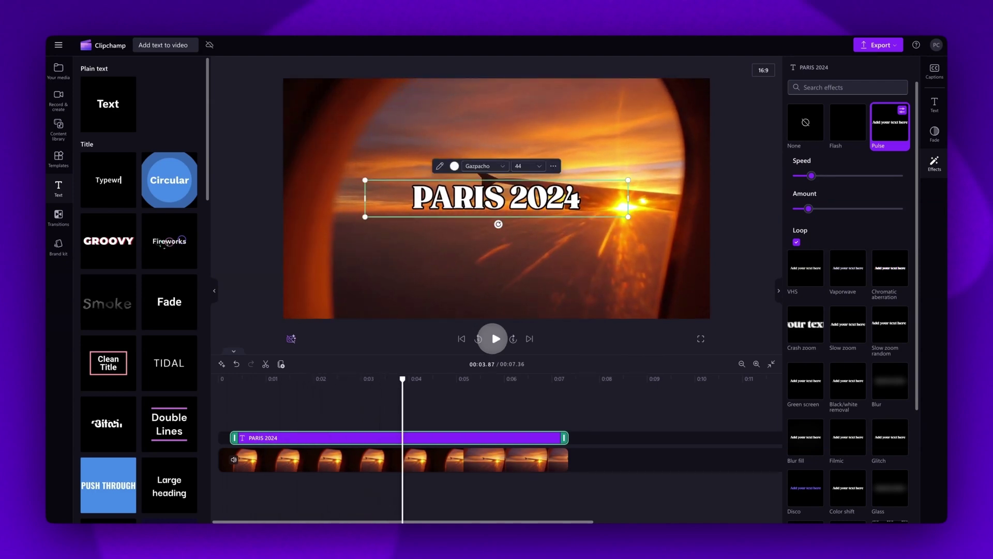
# Step: Try VHS, Slow zoom, Black/white removal and Filmic effects on the title, then remove them all
pyautogui.click(805, 271)
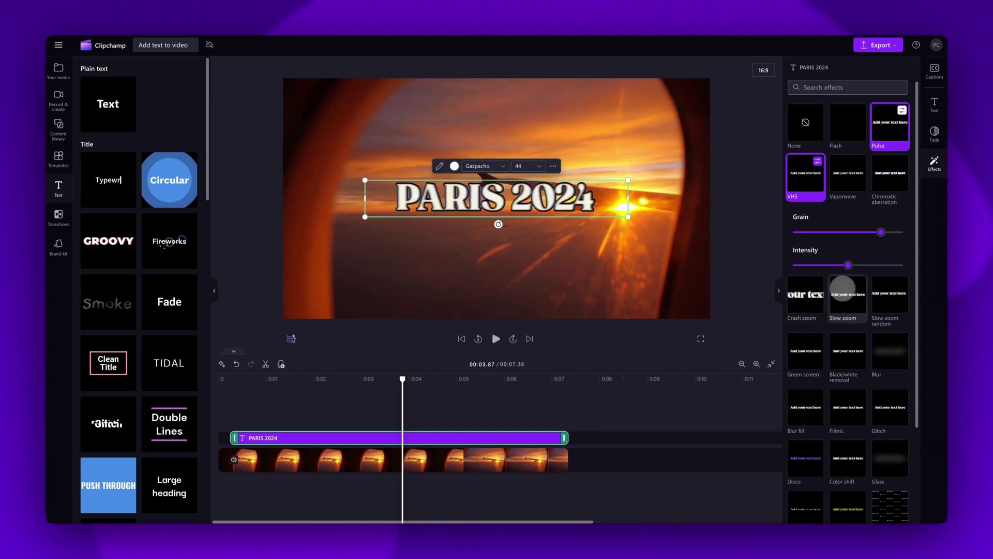
pyautogui.click(847, 298)
pyautogui.click(847, 403)
pyautogui.click(847, 405)
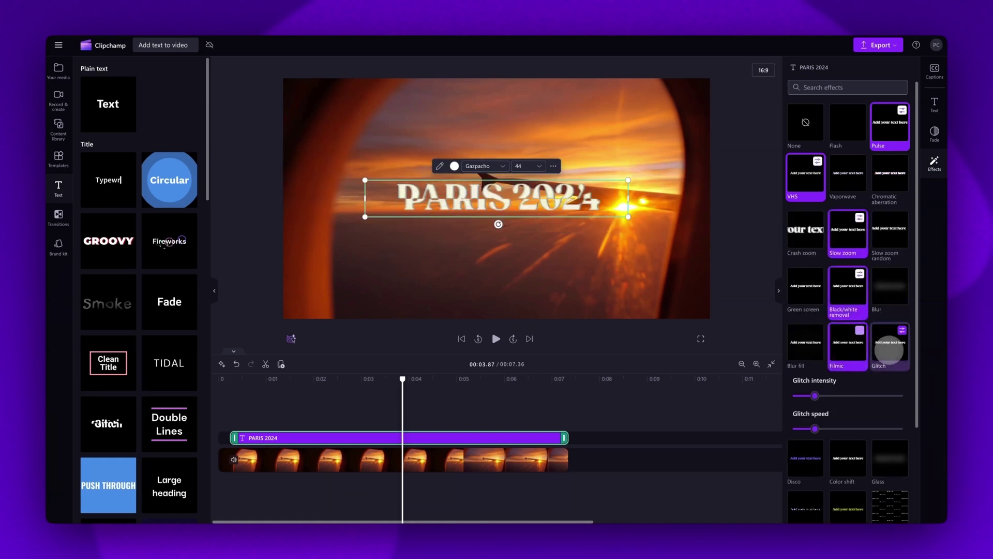
pyautogui.click(887, 336)
pyautogui.click(887, 337)
pyautogui.click(853, 343)
pyautogui.click(847, 293)
pyautogui.click(847, 243)
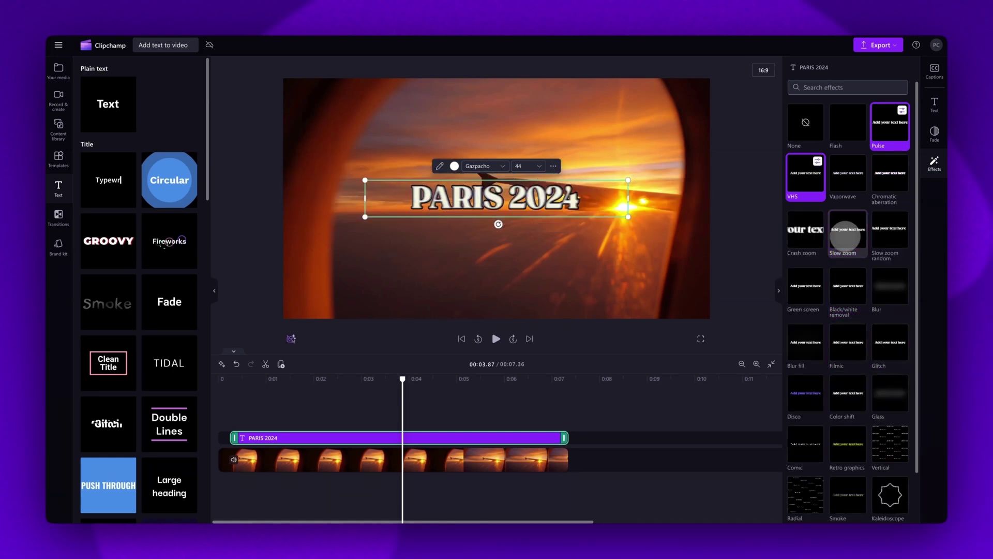
pyautogui.click(808, 182)
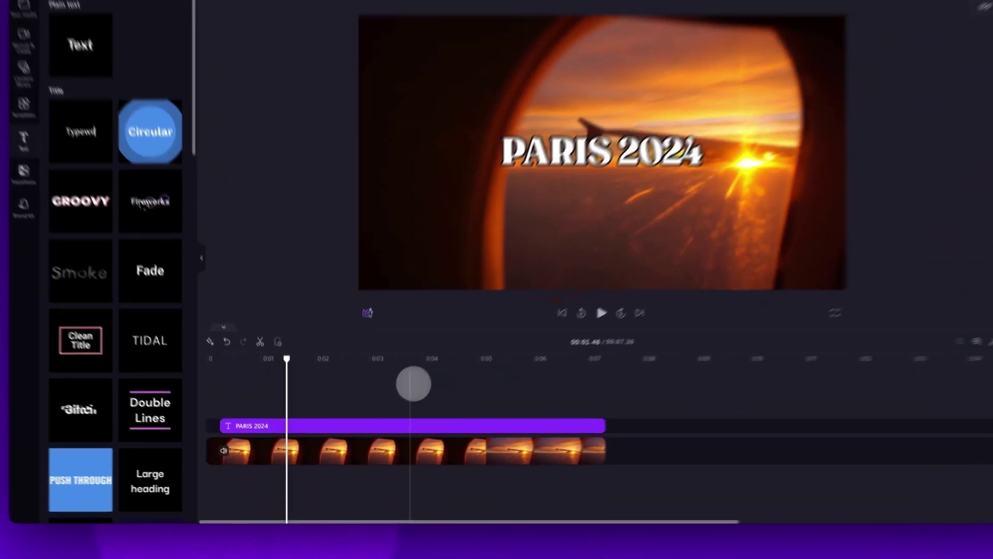
# Step: Duplicate the PARIS 2024 title clip, align and trim the copy to end with the video
pyautogui.click(392, 435)
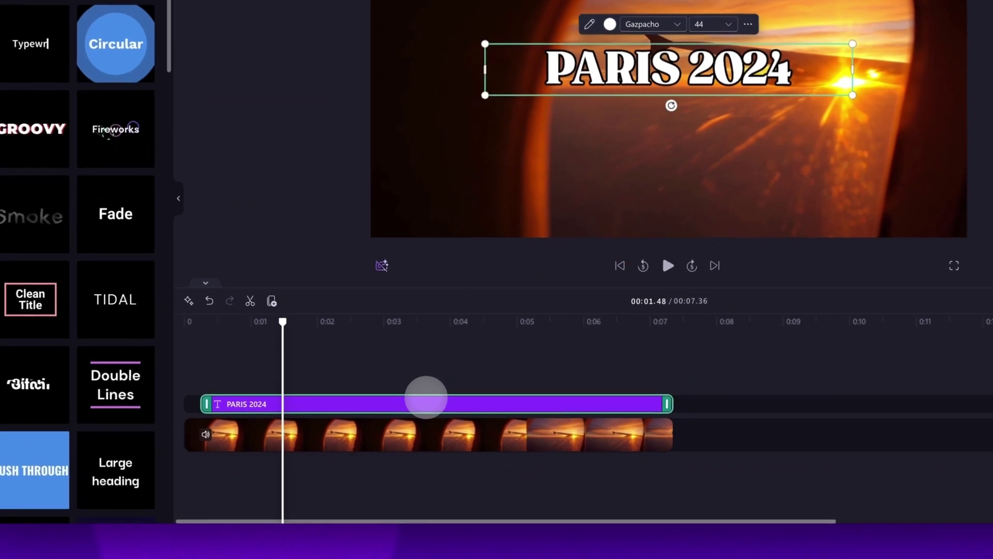
pyautogui.hotkey('ctrl', 'c')
pyautogui.hotkey('ctrl', 'v')
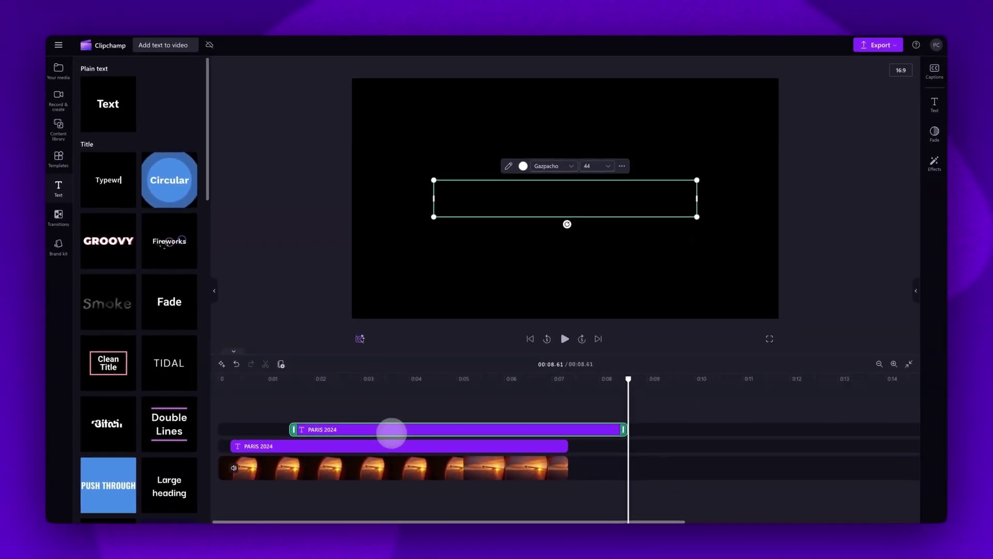
pyautogui.moveTo(393, 430); pyautogui.dragTo(380, 429)
pyautogui.click(362, 429)
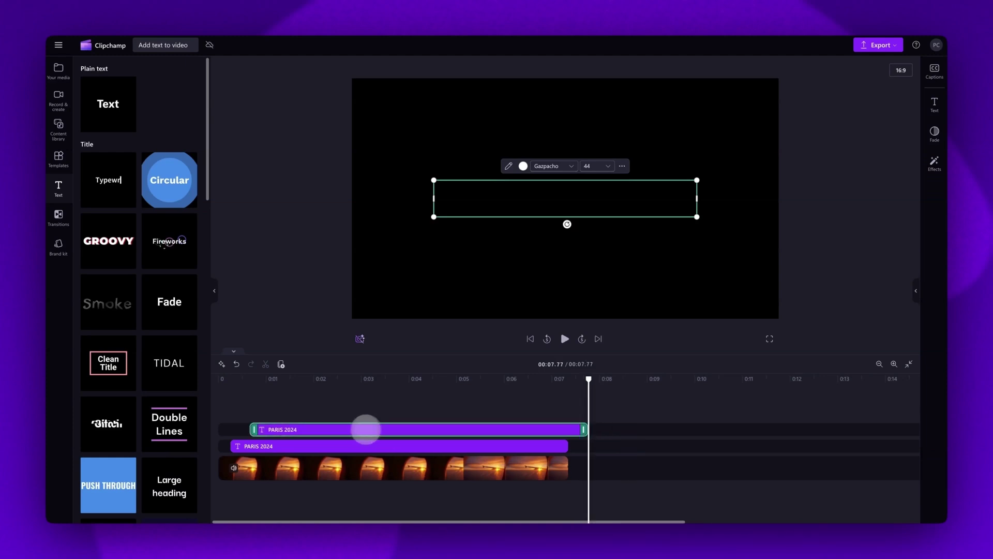
pyautogui.moveTo(579, 429); pyautogui.dragTo(568, 423)
pyautogui.click(461, 412)
pyautogui.click(474, 429)
pyautogui.moveTo(569, 207); pyautogui.dragTo(562, 273)
# Step: Retype the copy as 'My Travel Vlog', shrink it to size 14 above the title, and preview
pyautogui.doubleClick(525, 261)
pyautogui.write('My Travel Vlog')
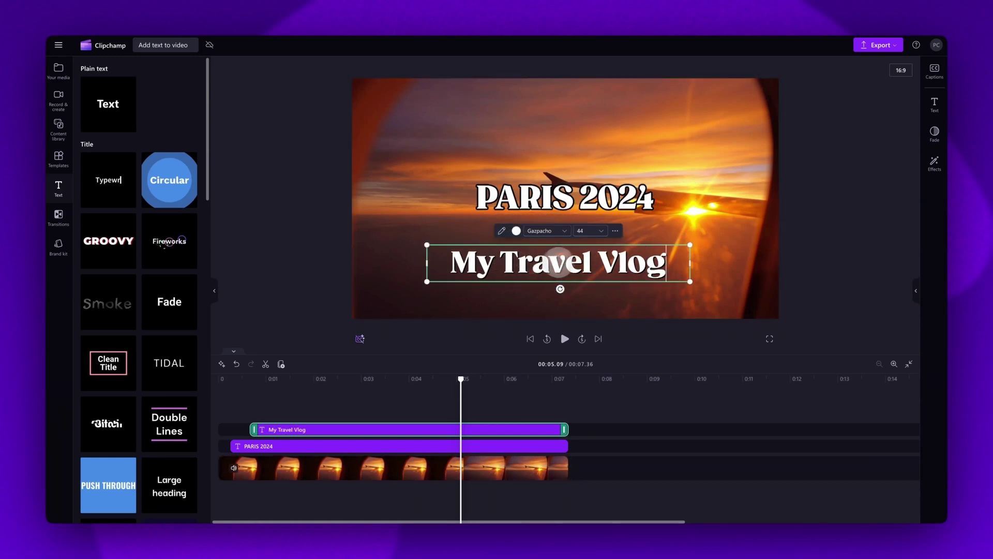
pyautogui.moveTo(690, 245); pyautogui.dragTo(560, 169)
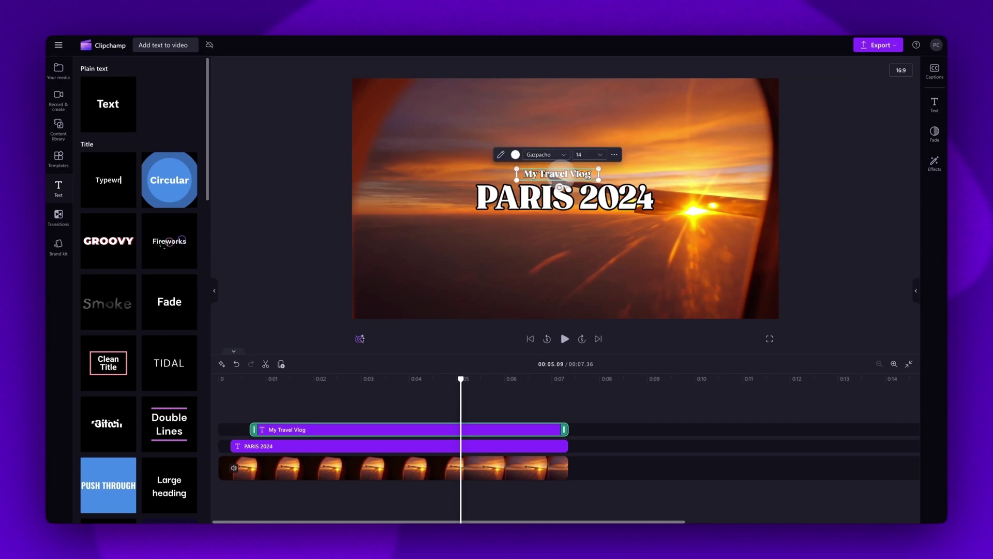
pyautogui.click(565, 338)
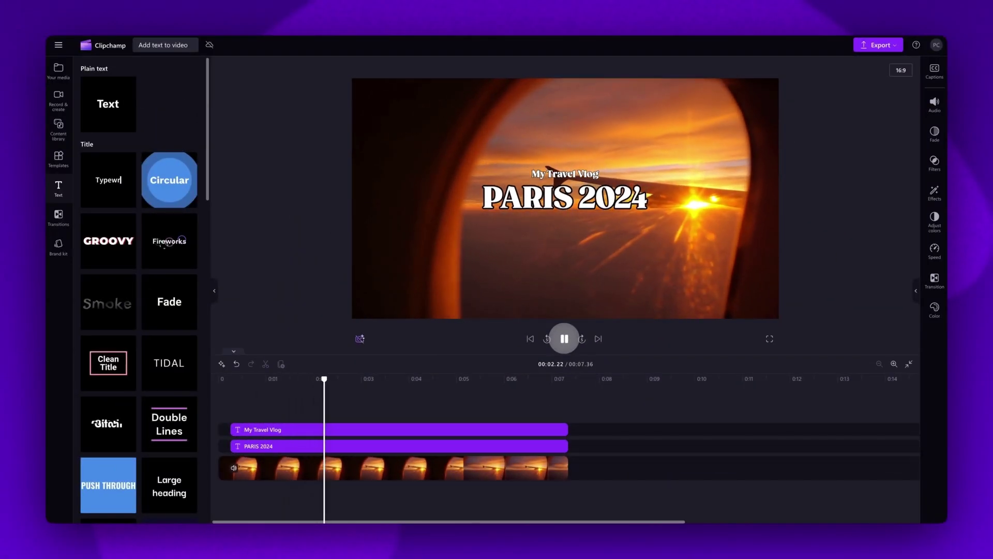
# Step: Stop the preview and export the video at 1080p as Add text to video.mp4
pyautogui.click(563, 335)
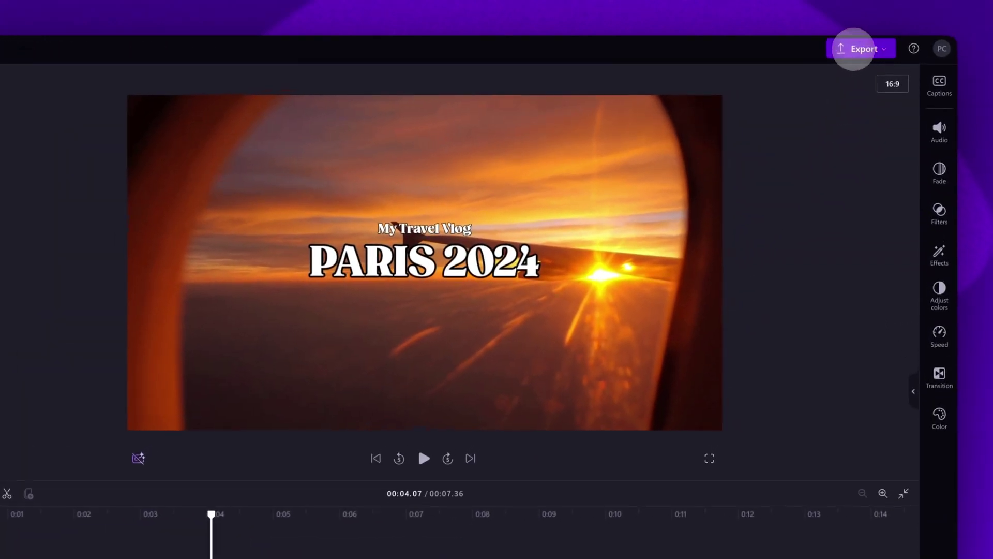
pyautogui.click(858, 48)
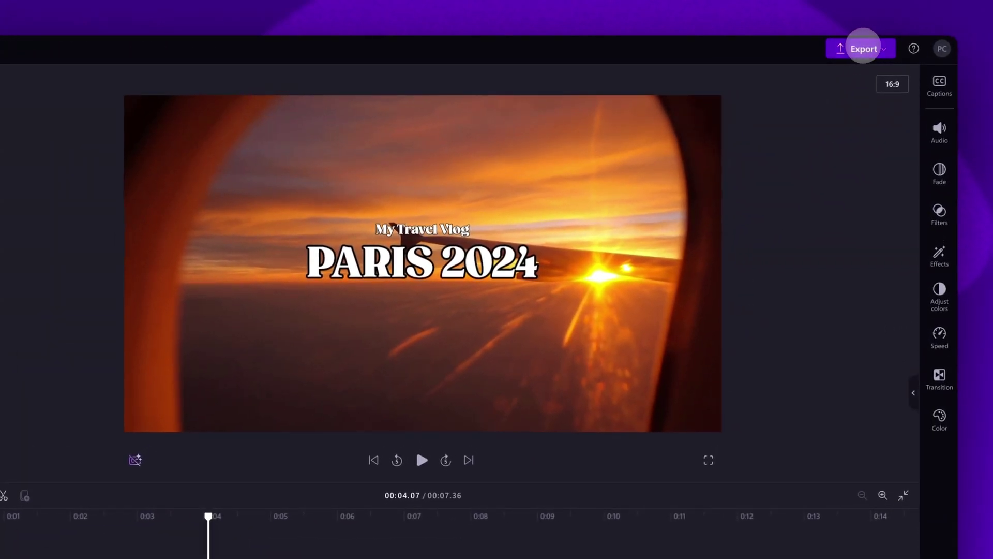
pyautogui.click(789, 165)
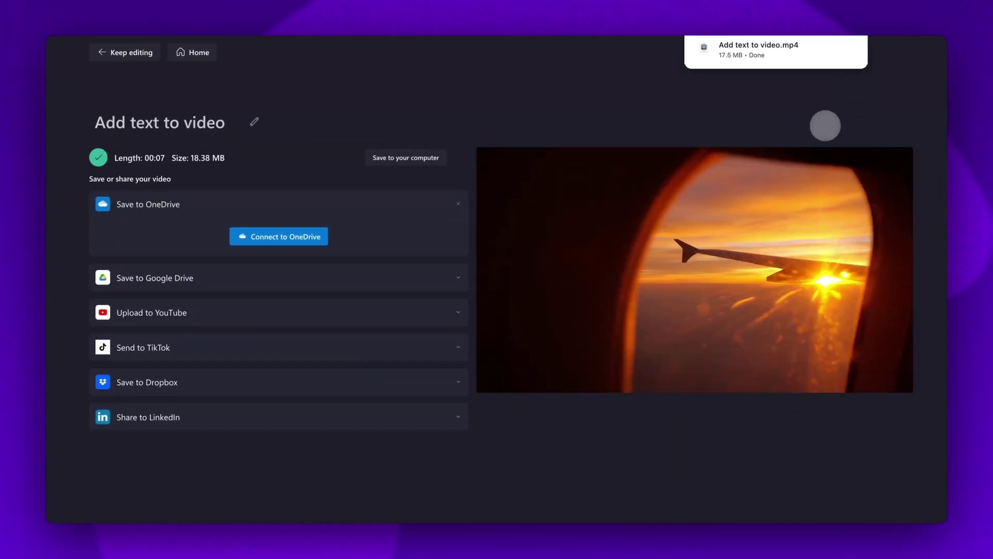
pyautogui.moveTo(794, 65)
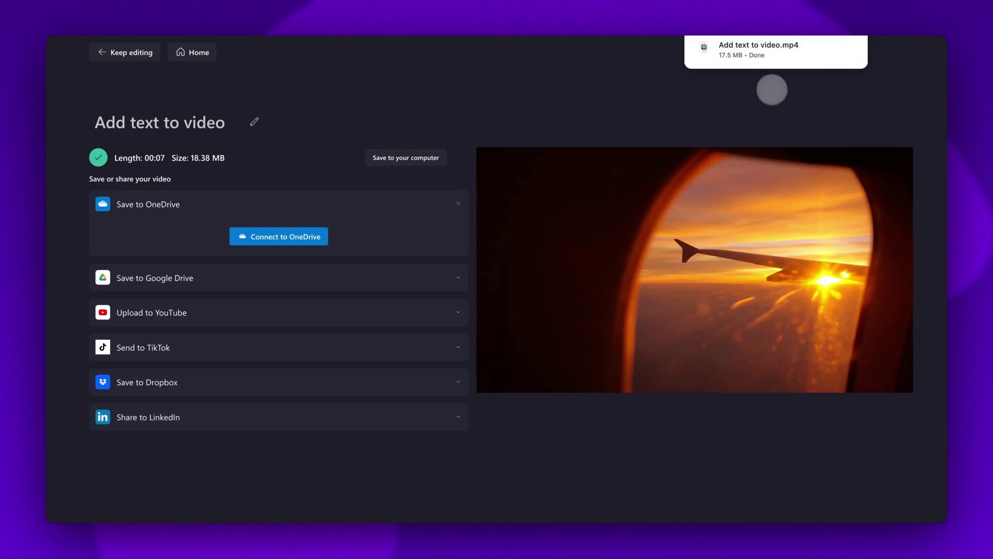